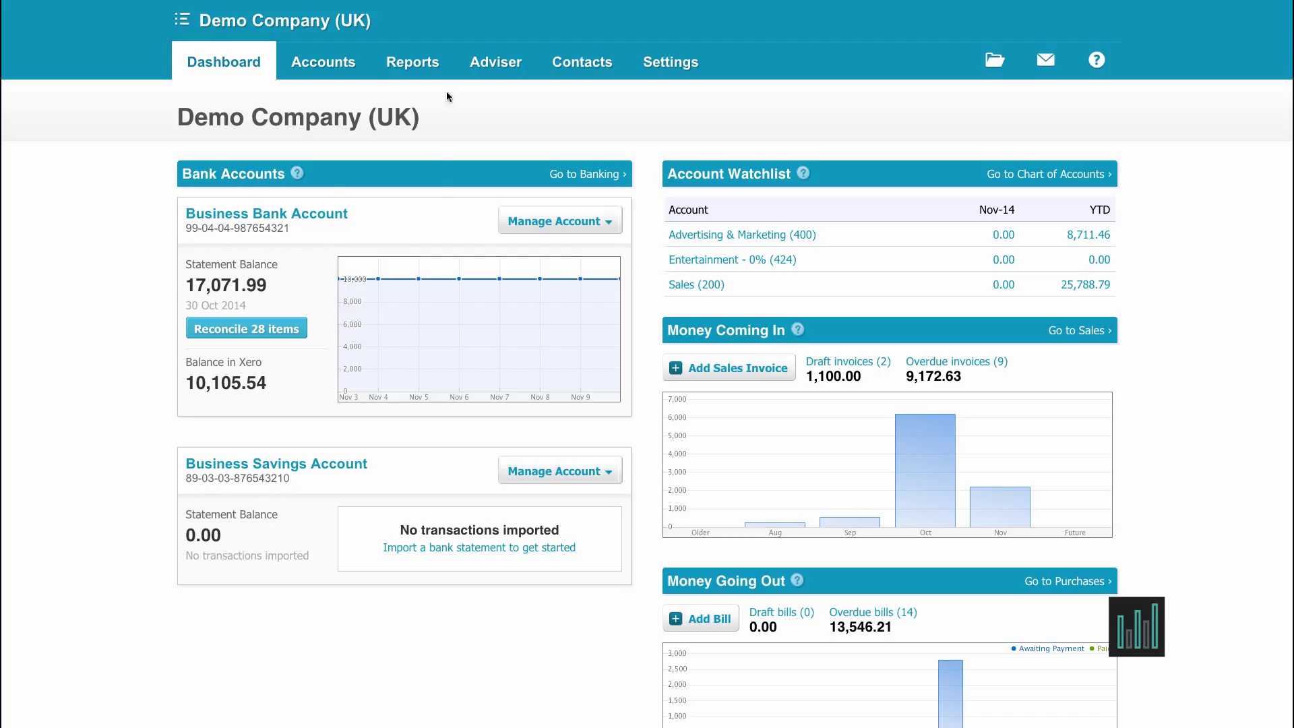
- Start a new invoice from Accounts > Sales, getting a blank form numbered 201
{"action": "left_click", "coordinate": [335, 60]}
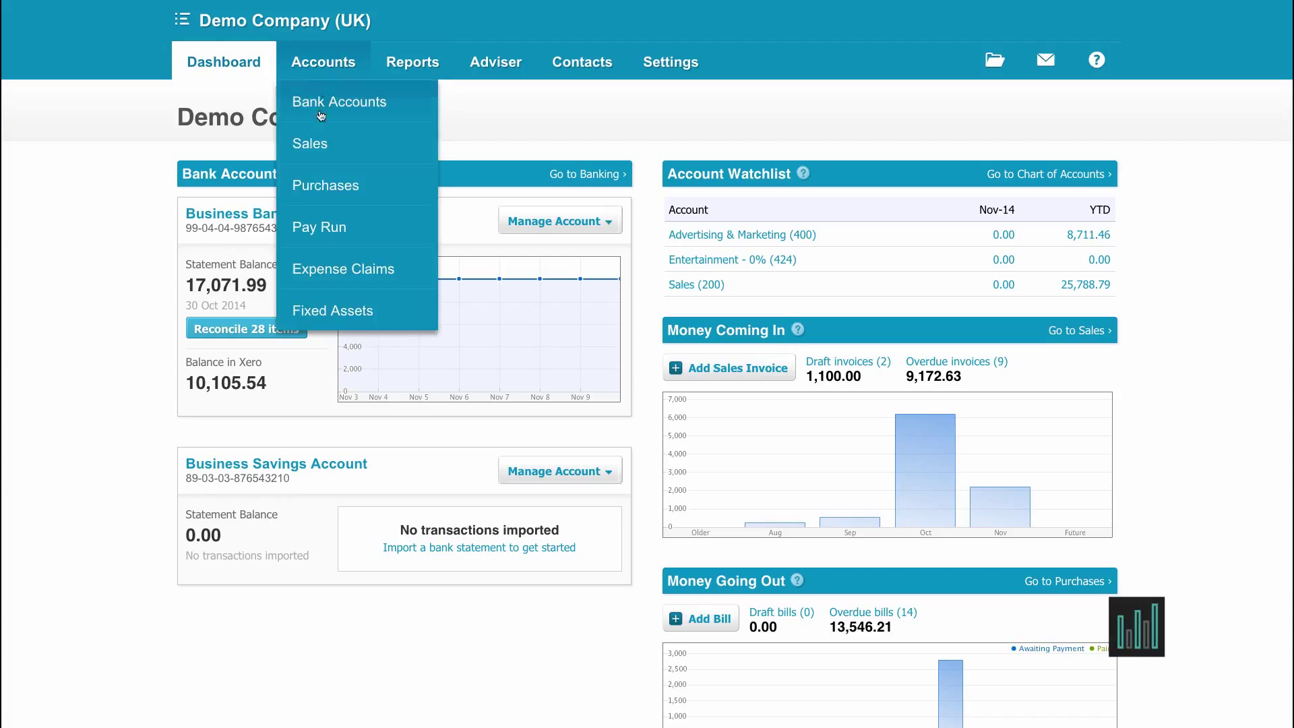
{"action": "left_click", "coordinate": [310, 147]}
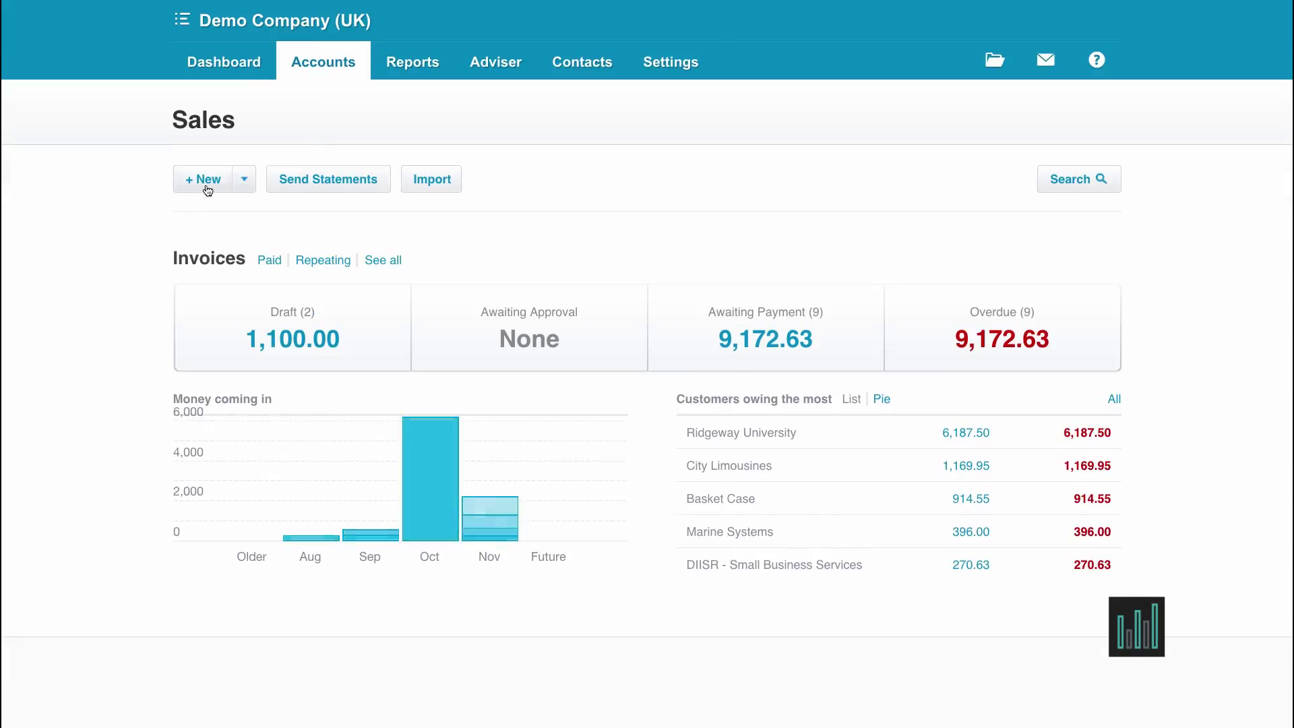
{"action": "left_click", "coordinate": [206, 188]}
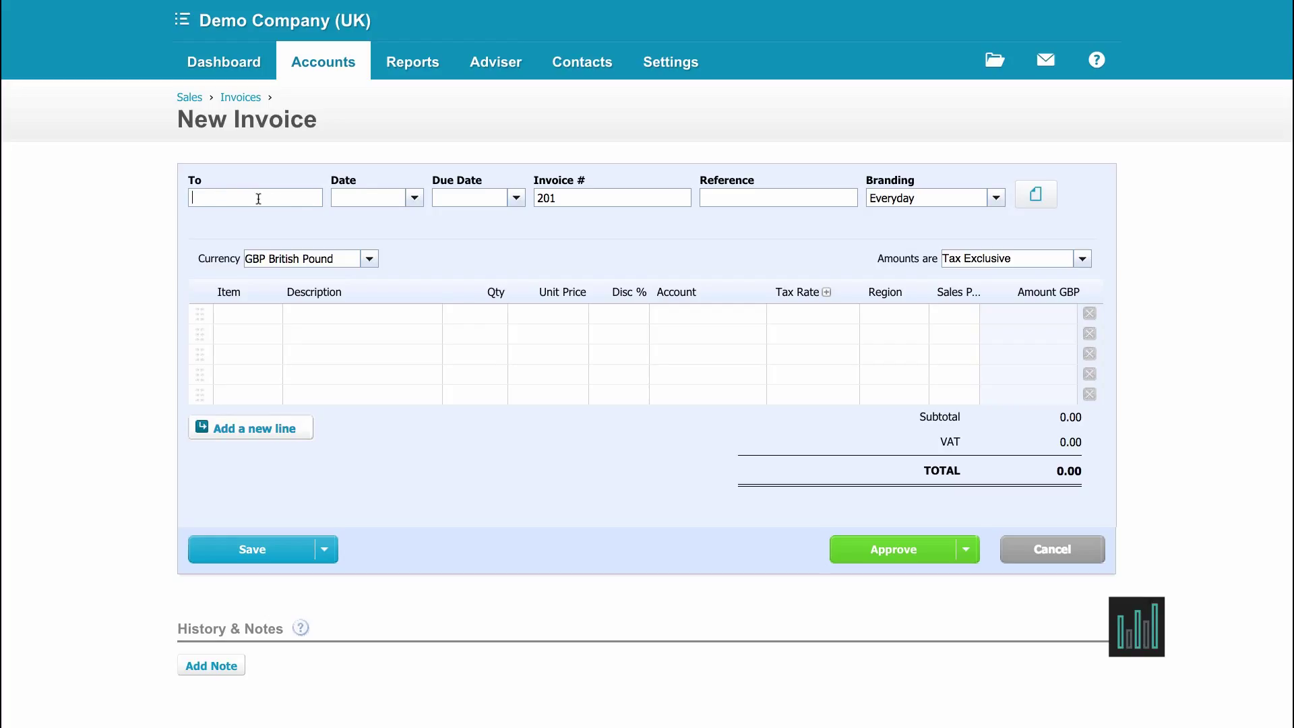
- Search 'bay' and set Bayside Club as the invoice's To contact
{"action": "type", "text": "bay"}
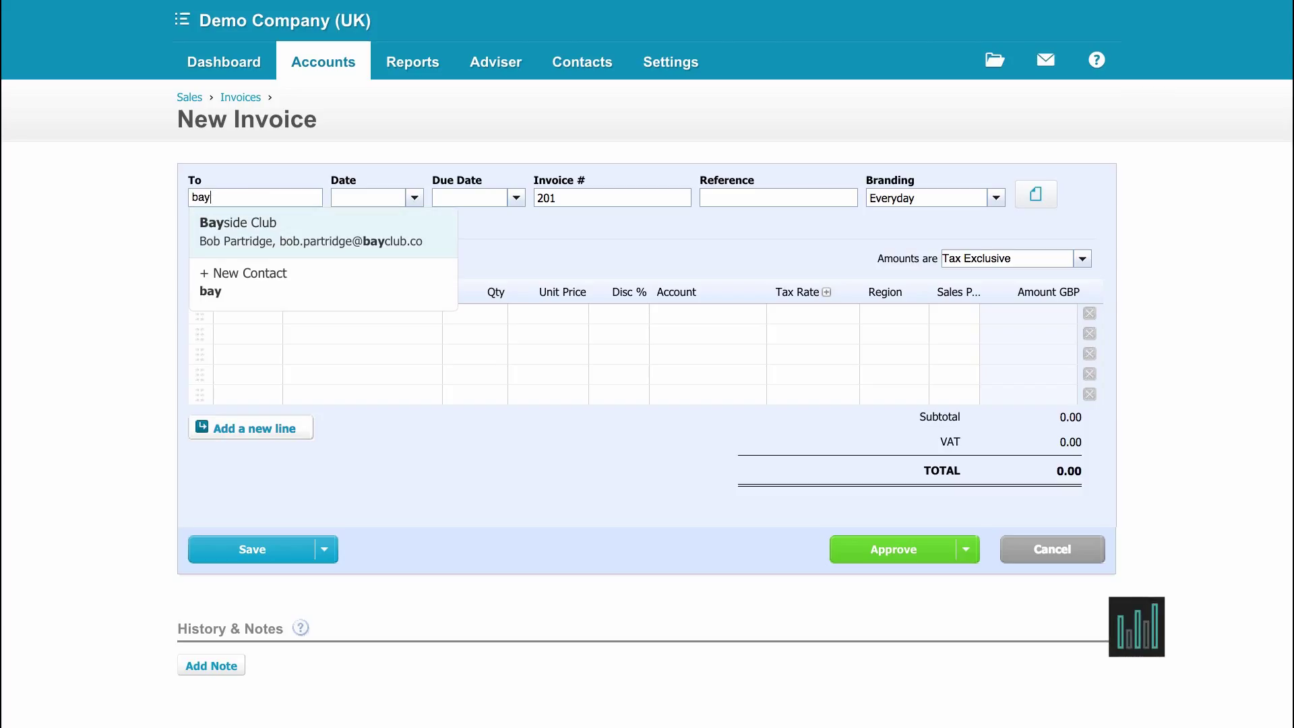
{"action": "left_click", "coordinate": [268, 229]}
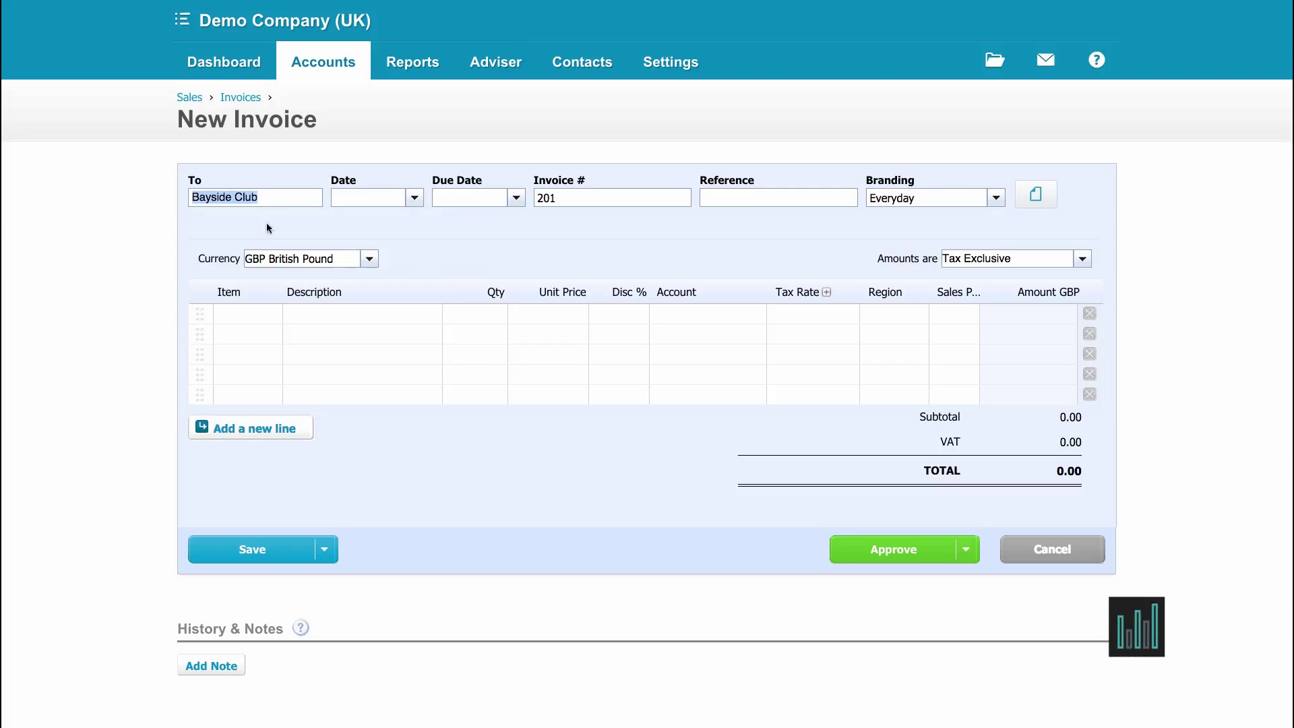
{"action": "key", "text": "Tab"}
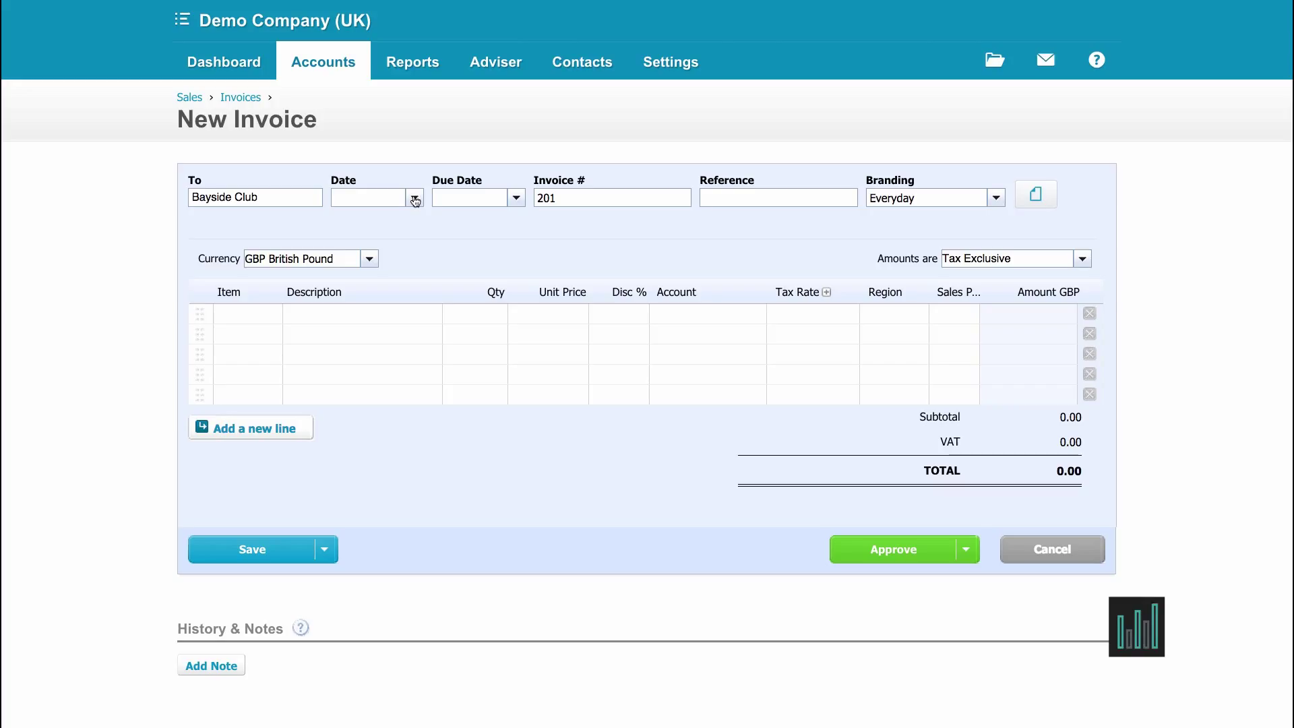
- Set the invoice date to 10 Nov 2014 and the due date to +30, 10 Dec 2014
{"action": "type", "text": "10"}
{"action": "key", "text": "Tab"}
{"action": "type", "text": "+30"}
{"action": "key", "text": "Tab"}
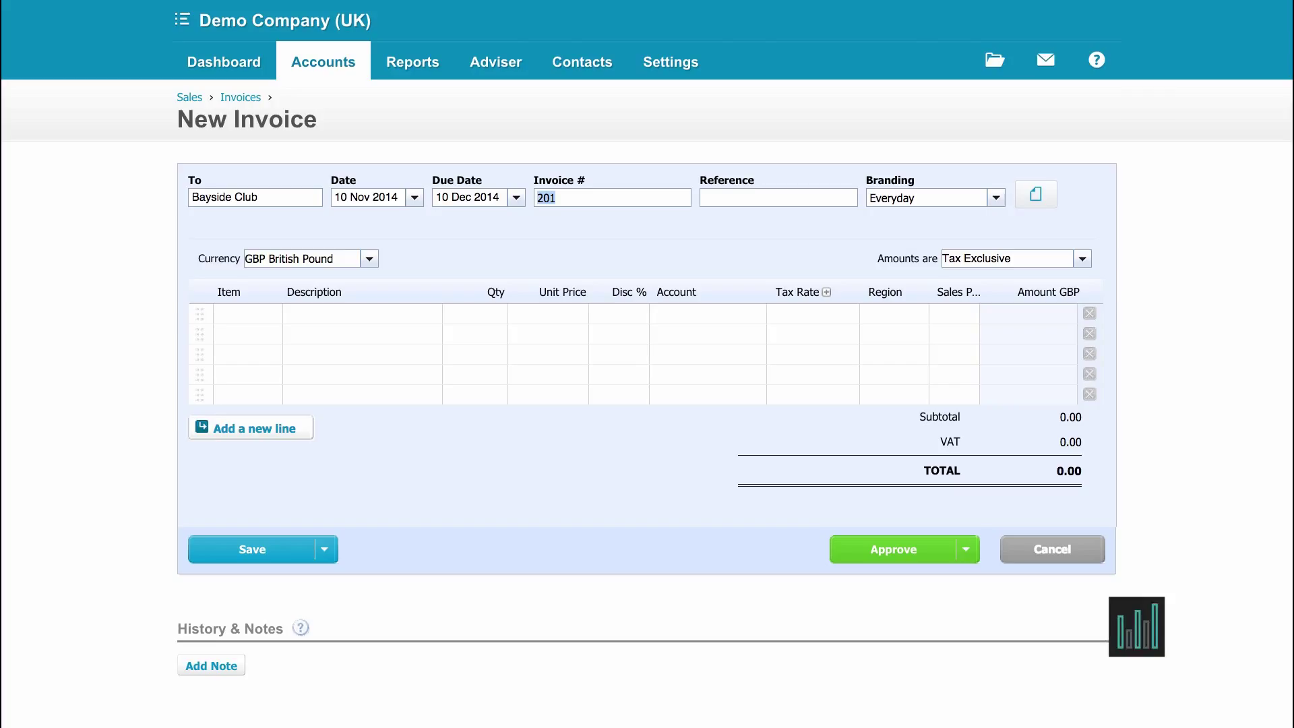
{"action": "key", "text": "Right"}
{"action": "key", "text": "Tab"}
{"action": "left_click", "coordinate": [995, 201]}
{"action": "left_click", "coordinate": [843, 234]}
{"action": "left_click", "coordinate": [1081, 260]}
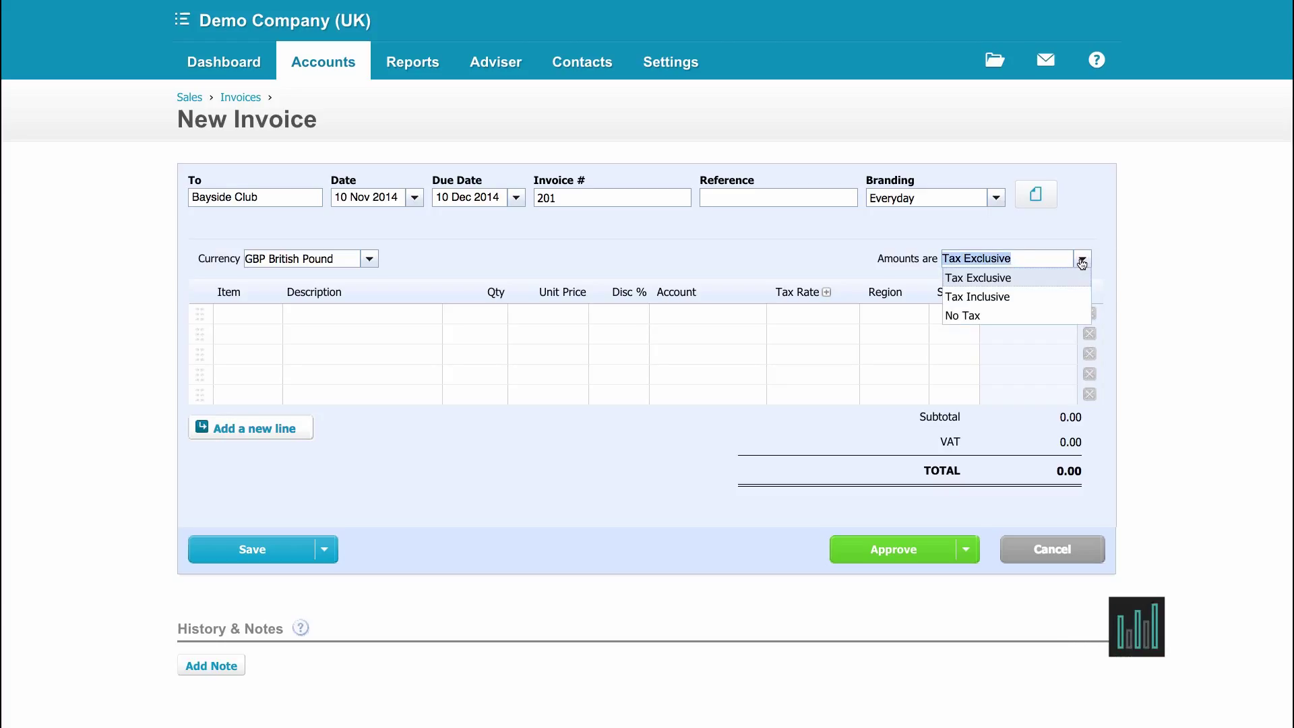
{"action": "left_click", "coordinate": [849, 258]}
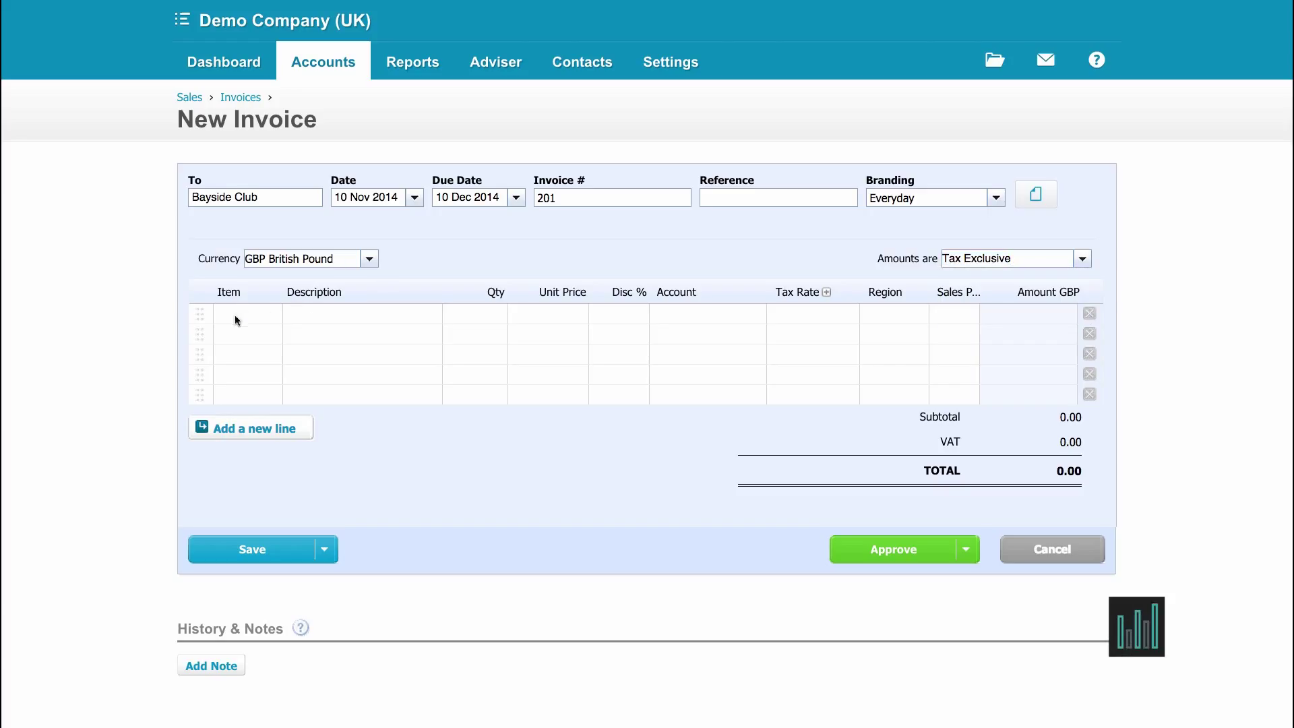
- Add a GB1-White golf balls line with quantity 10 at 5.60, totalling 67.20
{"action": "left_click", "coordinate": [269, 311]}
{"action": "left_click", "coordinate": [276, 315]}
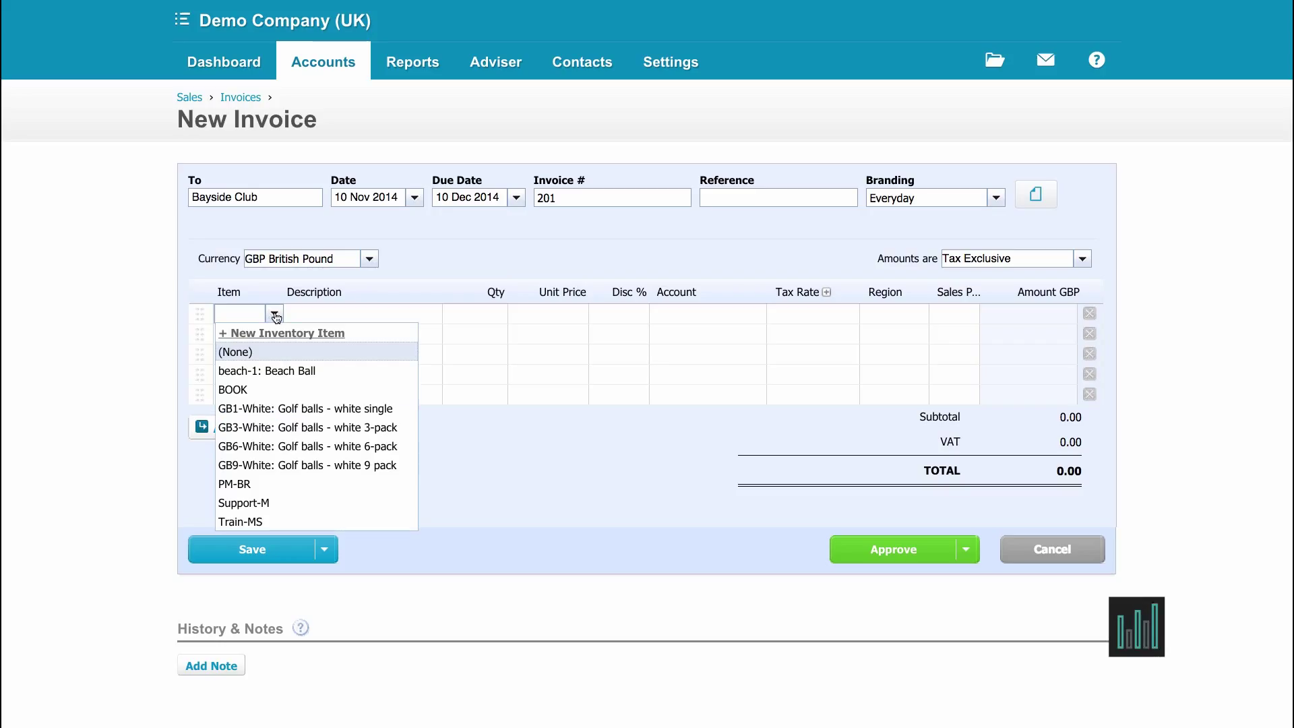
{"action": "left_click", "coordinate": [265, 409]}
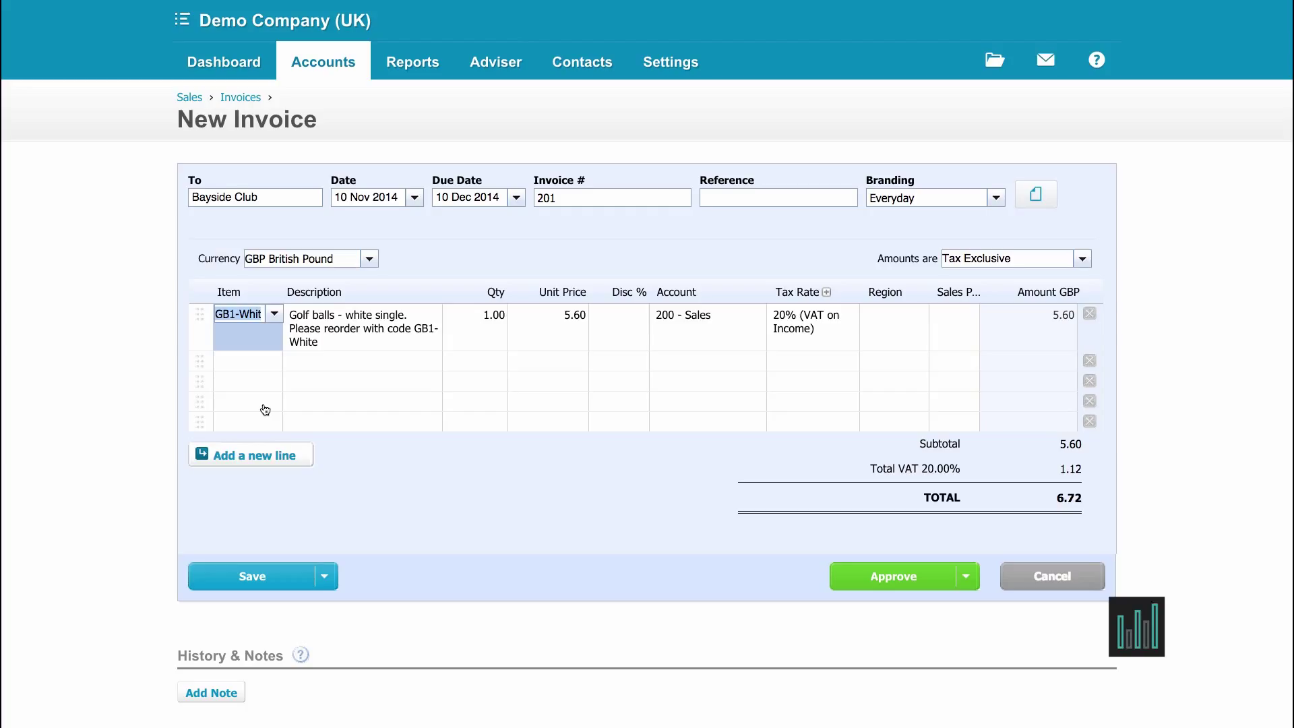
{"action": "left_click", "coordinate": [567, 331]}
{"action": "left_click", "coordinate": [483, 345]}
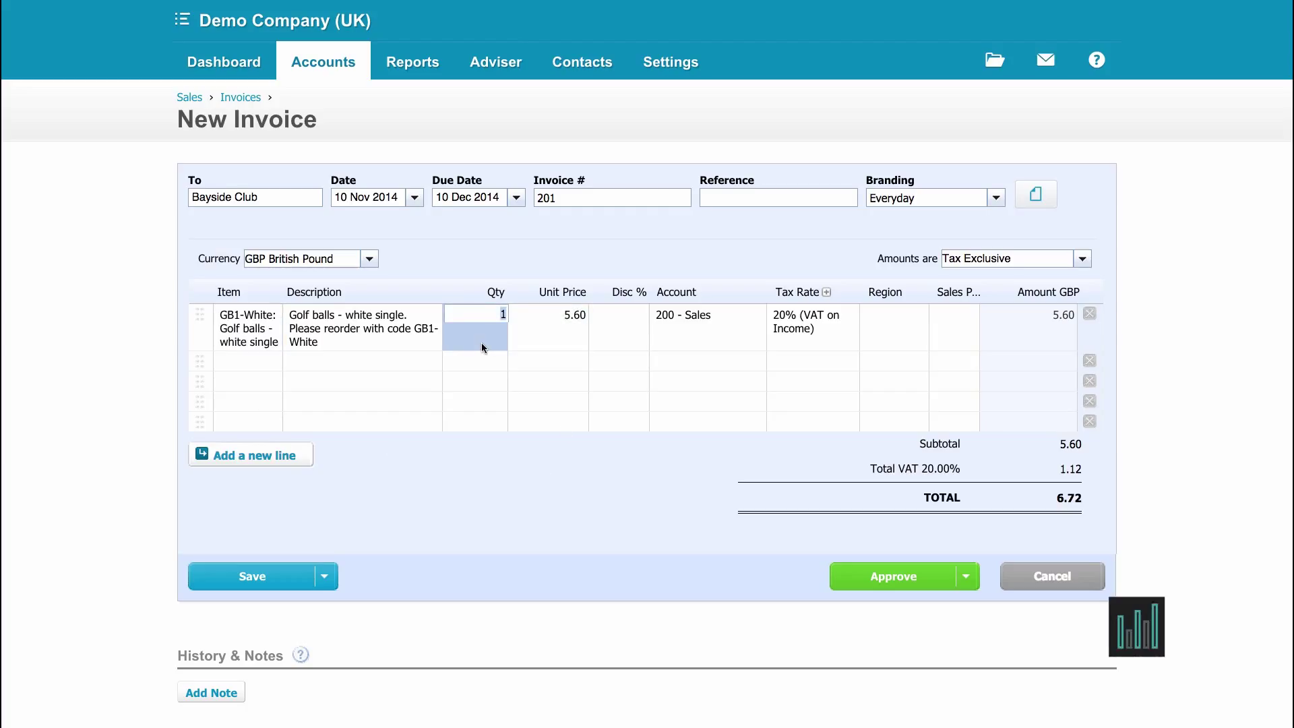
{"action": "type", "text": "10"}
{"action": "key", "text": "Tab"}
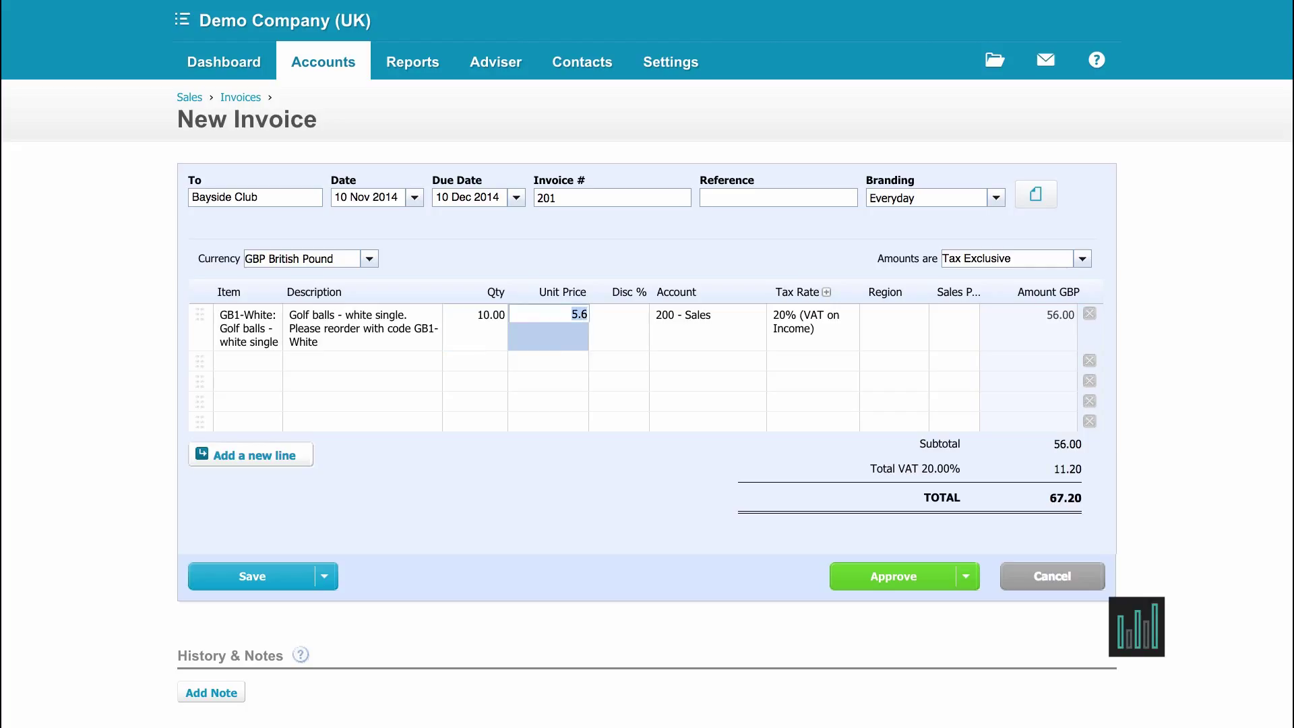
{"action": "left_click", "coordinate": [297, 364]}
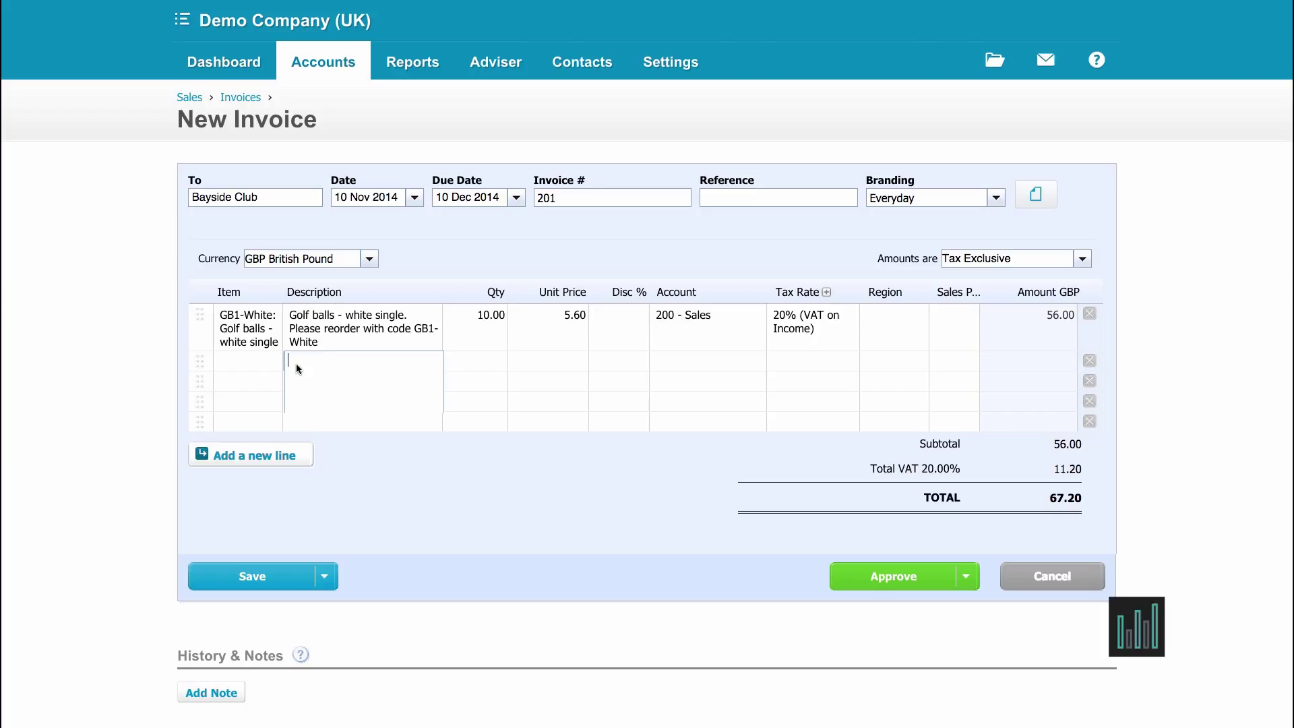
- Enter line two as 'box of golf tees', quantity 1 at price 3.00
{"action": "type", "text": "box of golf tees"}
{"action": "key", "text": "Tab"}
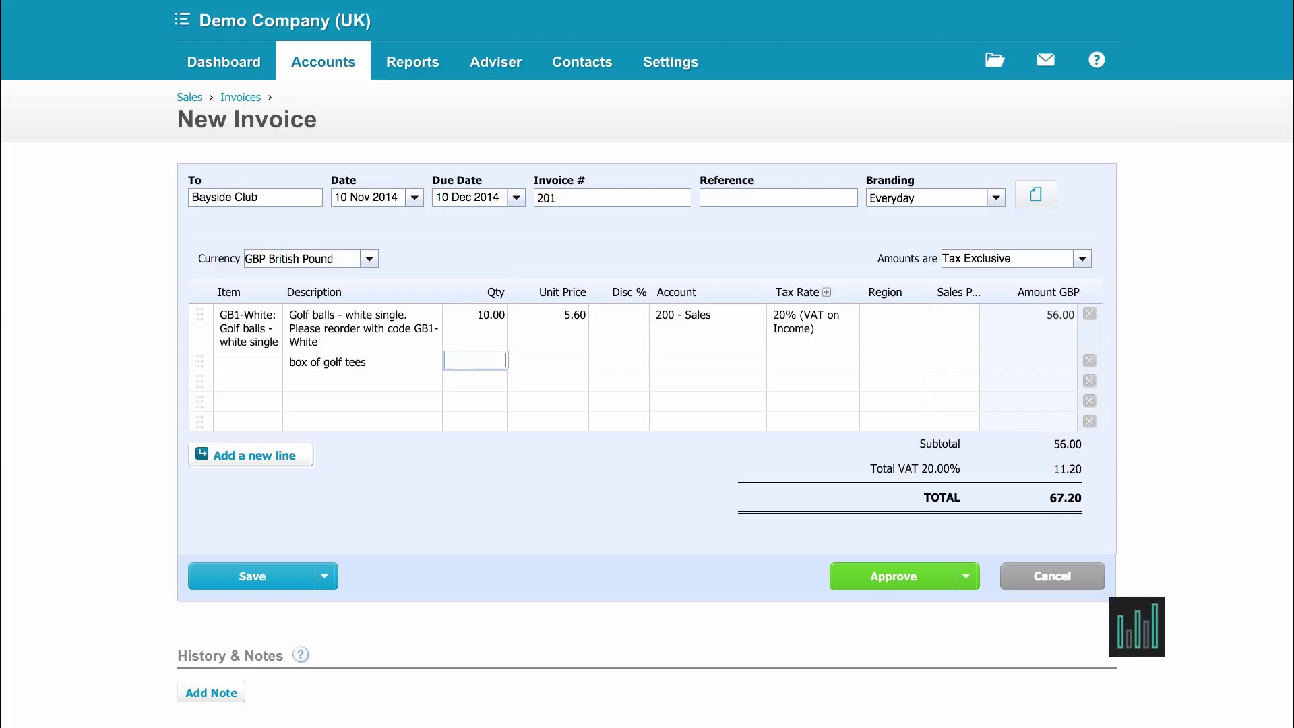
{"action": "type", "text": "1"}
{"action": "key", "text": "Tab"}
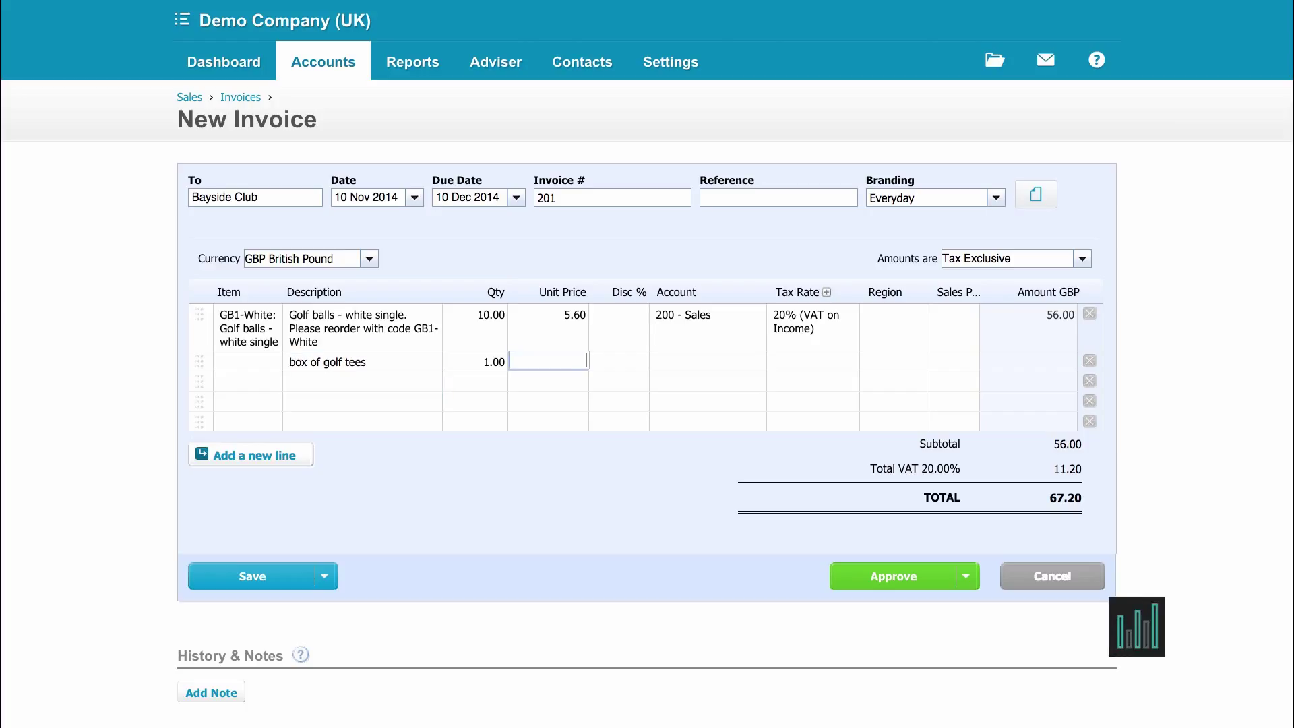
{"action": "type", "text": "3"}
{"action": "key", "text": "Tab"}
{"action": "key", "text": "Tab"}
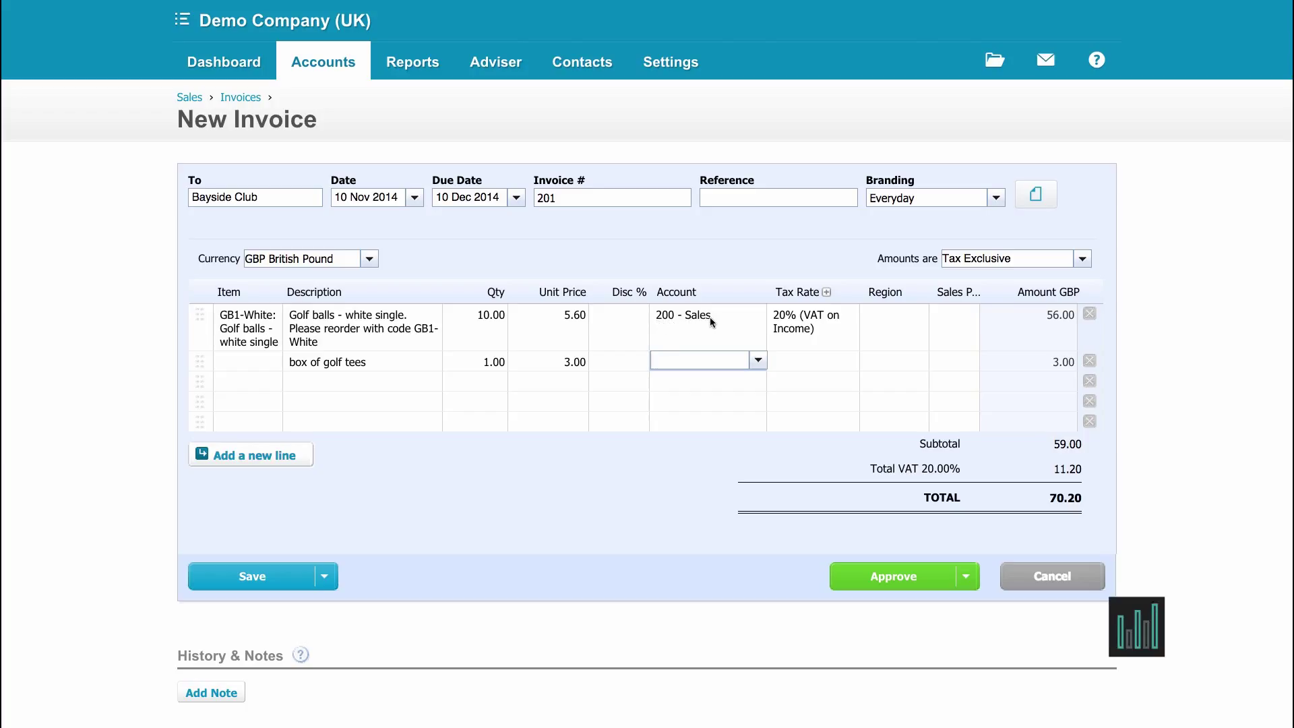
- Assign the golf tees line to account 200 - Sales, bringing the total to 70.80
{"action": "left_click", "coordinate": [758, 363]}
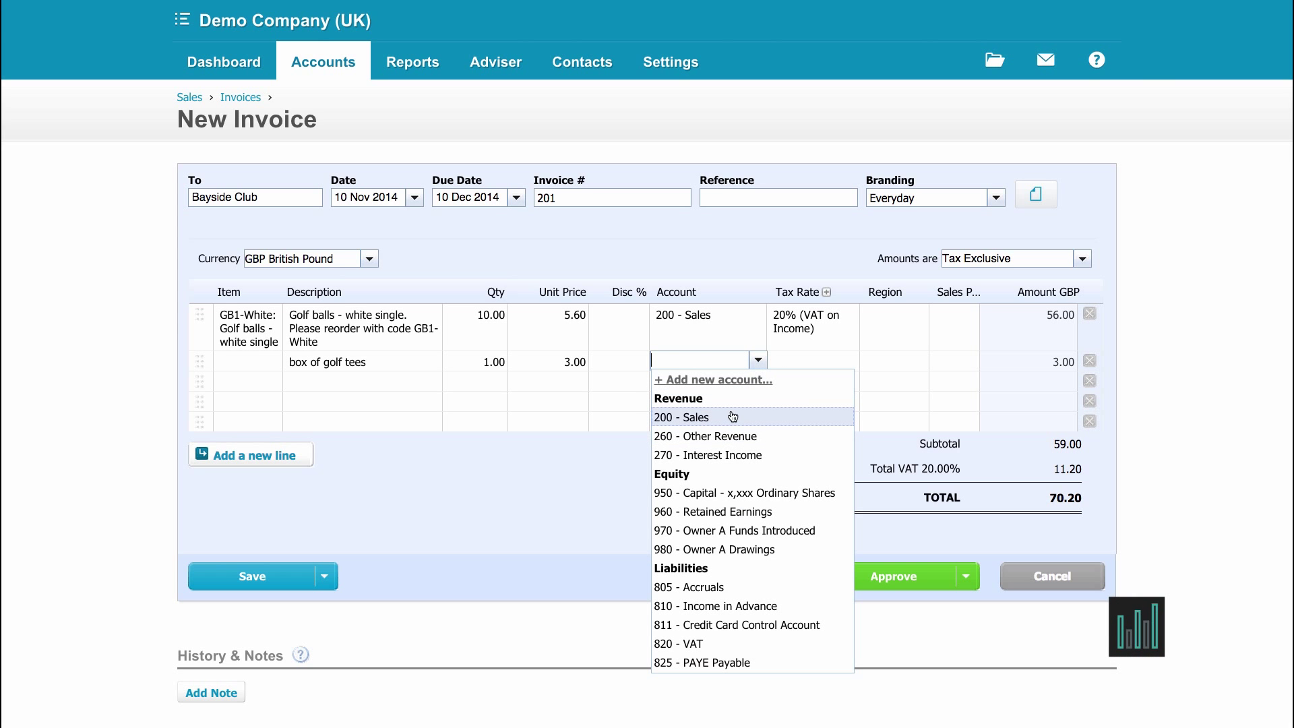
{"action": "scroll", "coordinate": [735, 475], "scroll_direction": "down", "scroll_amount": 6}
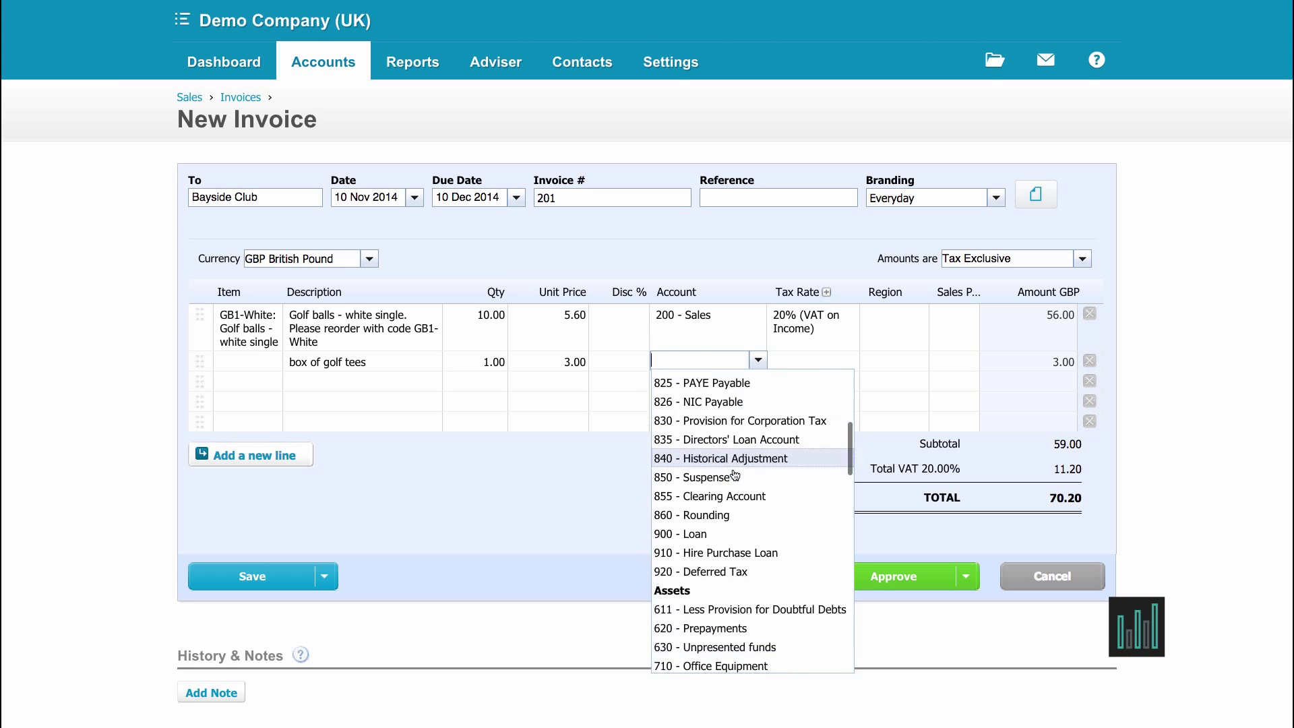
{"action": "scroll", "coordinate": [735, 475], "scroll_direction": "up", "scroll_amount": 5}
{"action": "scroll", "coordinate": [735, 476], "scroll_direction": "up", "scroll_amount": 2}
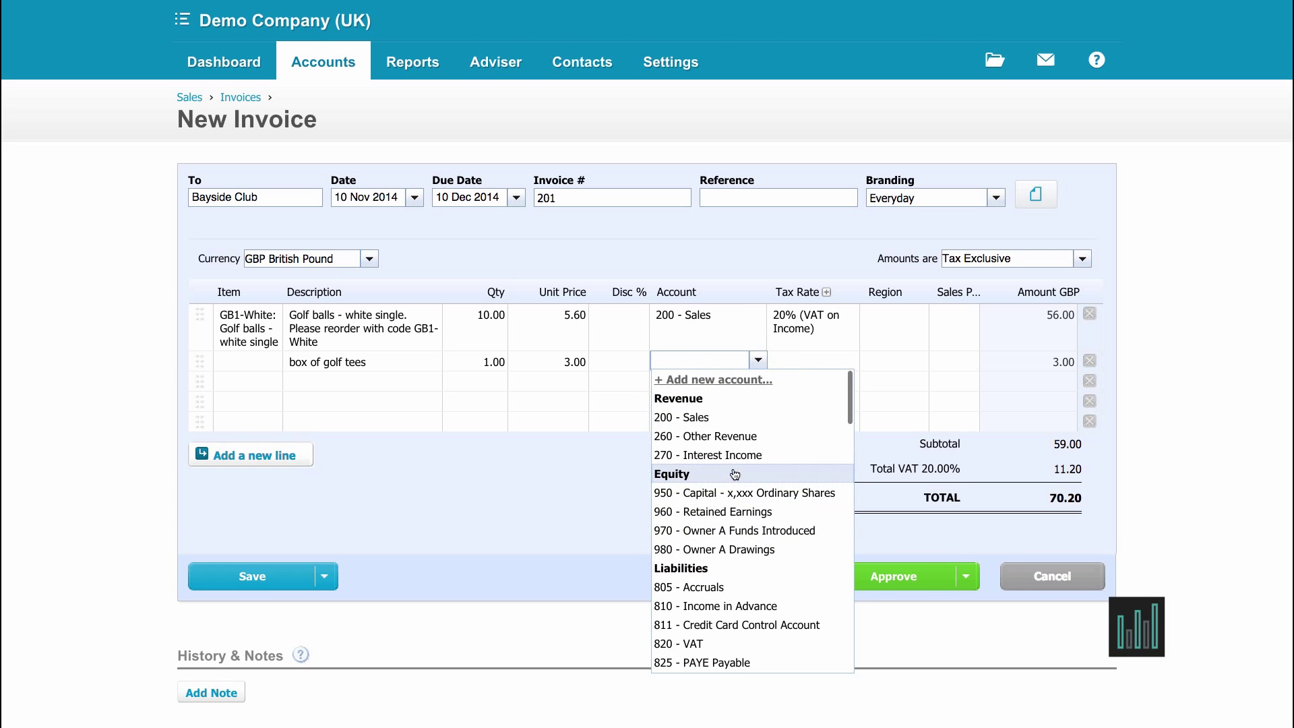
{"action": "left_click", "coordinate": [713, 415]}
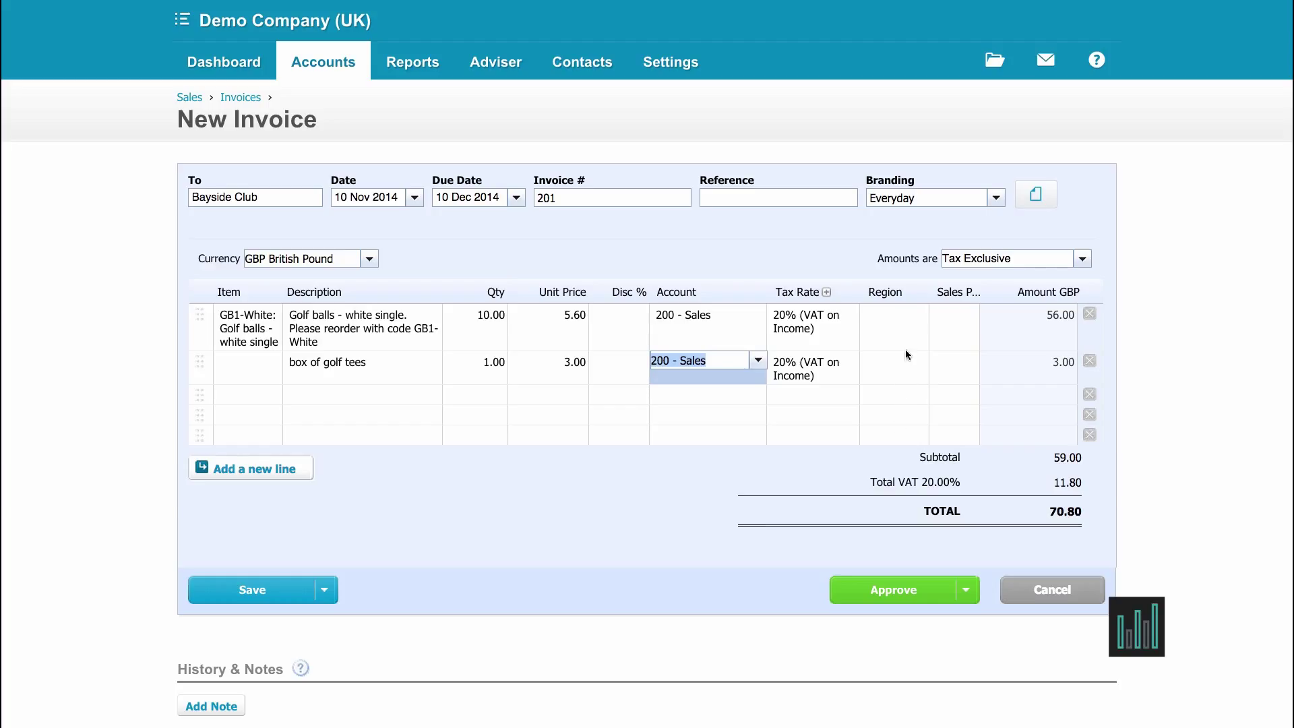
{"action": "left_click", "coordinate": [908, 326]}
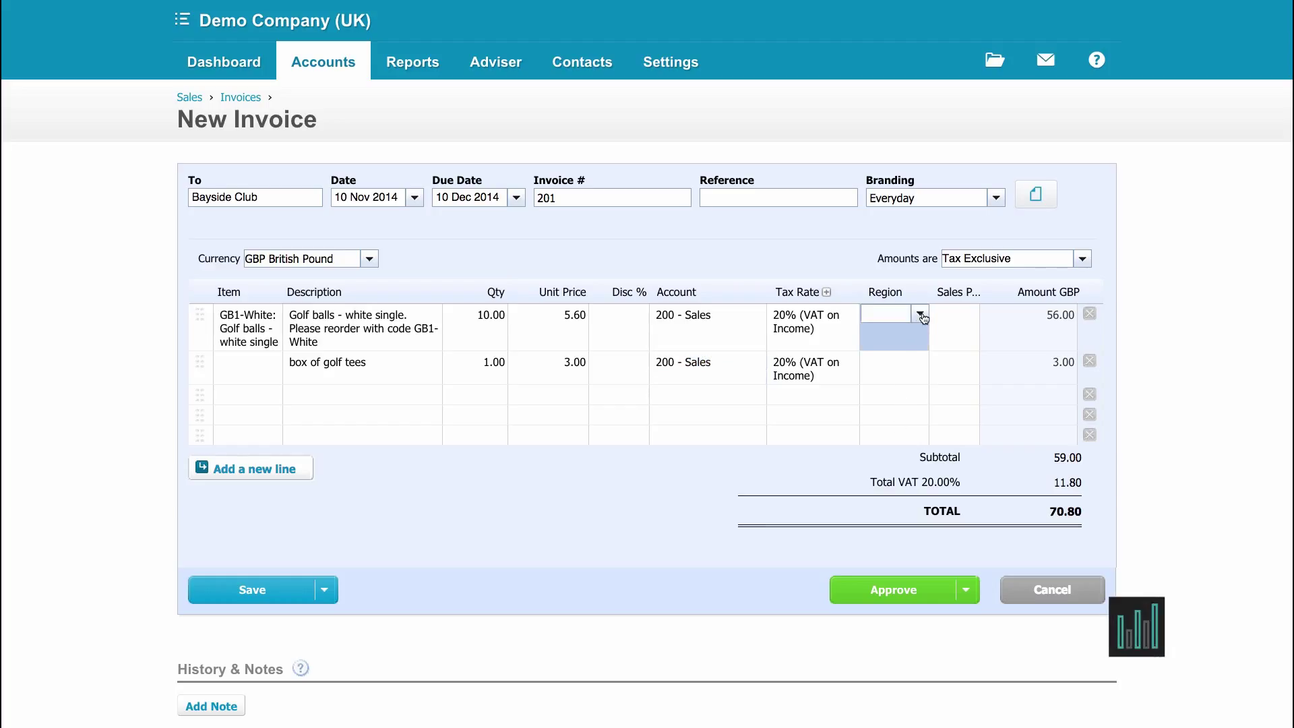
- Set line one's region to Eastside and assign its salesperson
{"action": "left_click", "coordinate": [920, 316]}
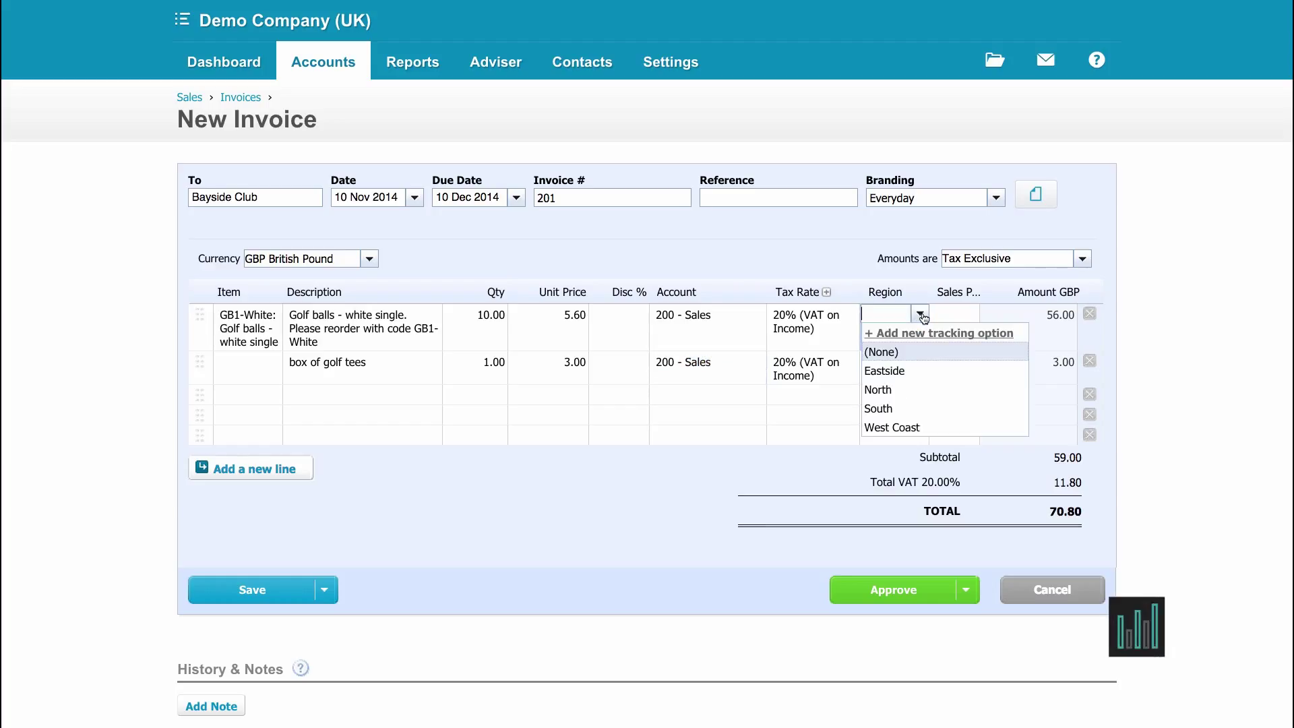
{"action": "left_click", "coordinate": [905, 371]}
{"action": "left_click", "coordinate": [969, 307]}
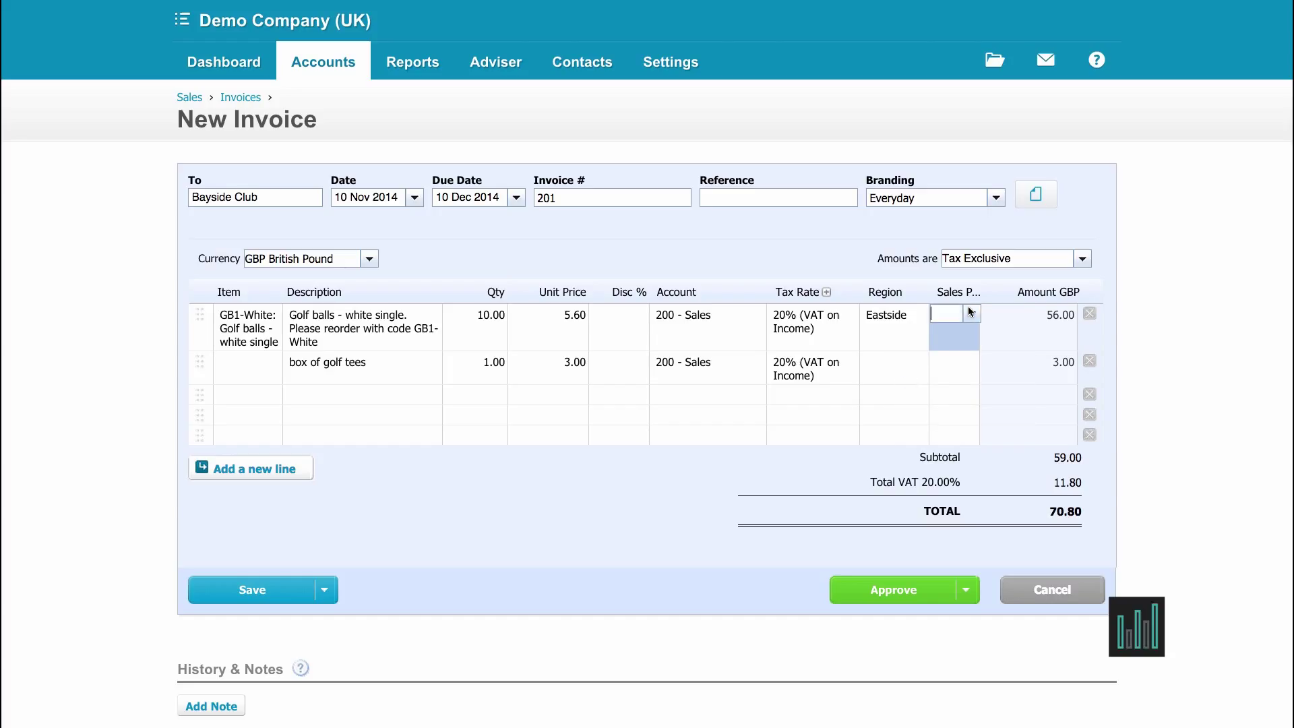
{"action": "left_click", "coordinate": [968, 309]}
{"action": "left_click", "coordinate": [946, 386]}
- Give line two the Eastside region and the same salesperson
{"action": "left_click", "coordinate": [907, 370]}
{"action": "left_click", "coordinate": [919, 361]}
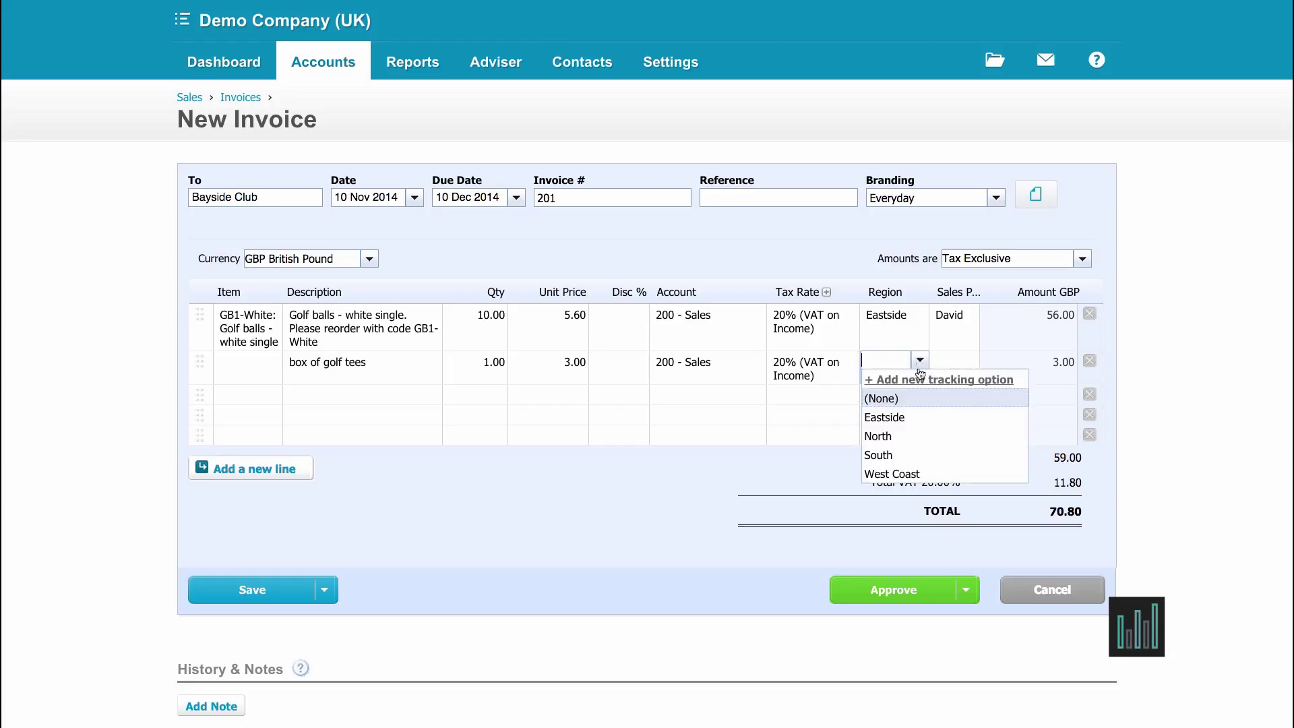
{"action": "left_click", "coordinate": [914, 419]}
{"action": "left_click", "coordinate": [971, 356]}
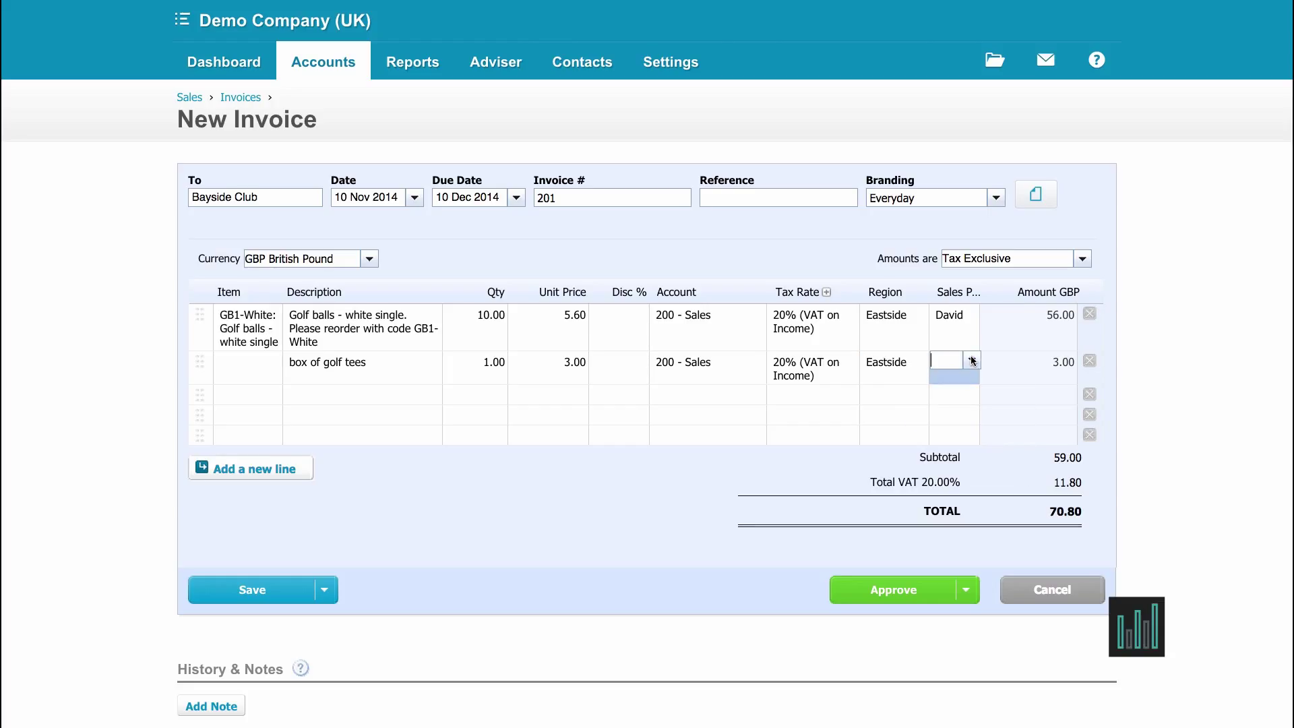
{"action": "left_click", "coordinate": [972, 361]}
{"action": "left_click", "coordinate": [965, 439]}
- Add a description-only third line reading 'as discussed on the phone'
{"action": "left_click", "coordinate": [312, 395]}
{"action": "type", "text": "as di"}
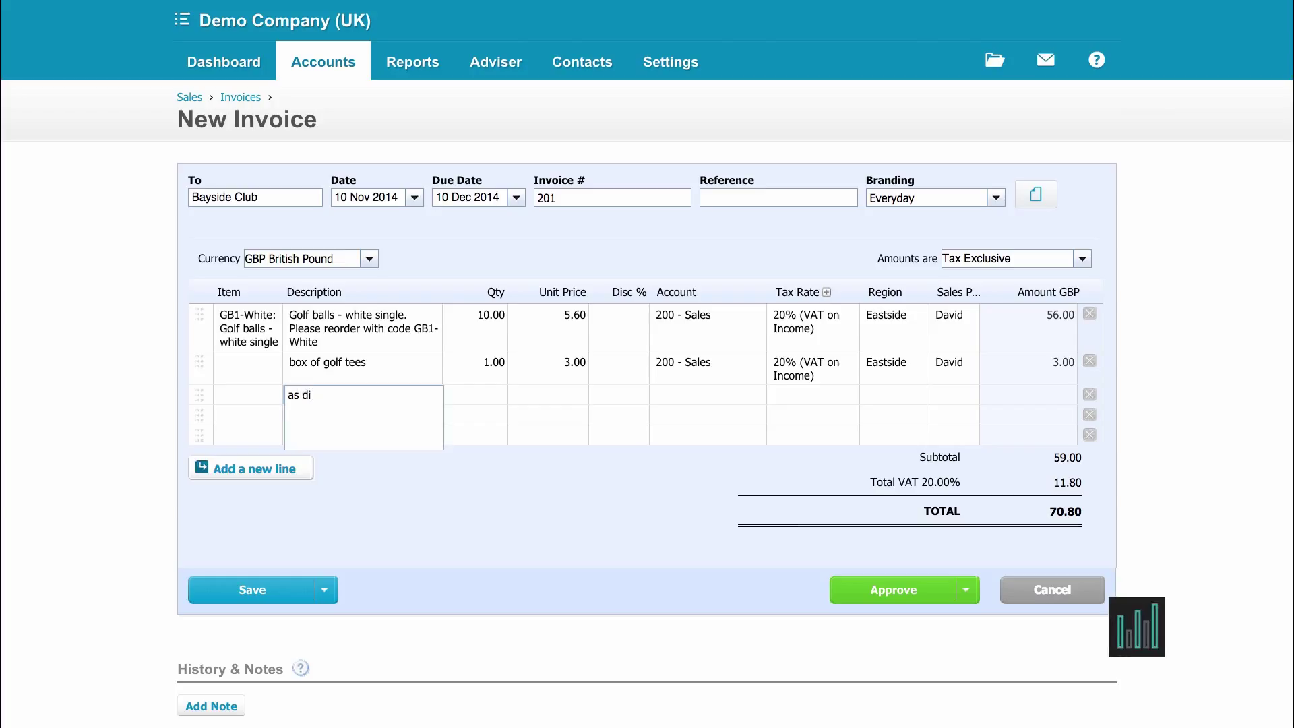
{"action": "type", "text": "scussed on the phone"}
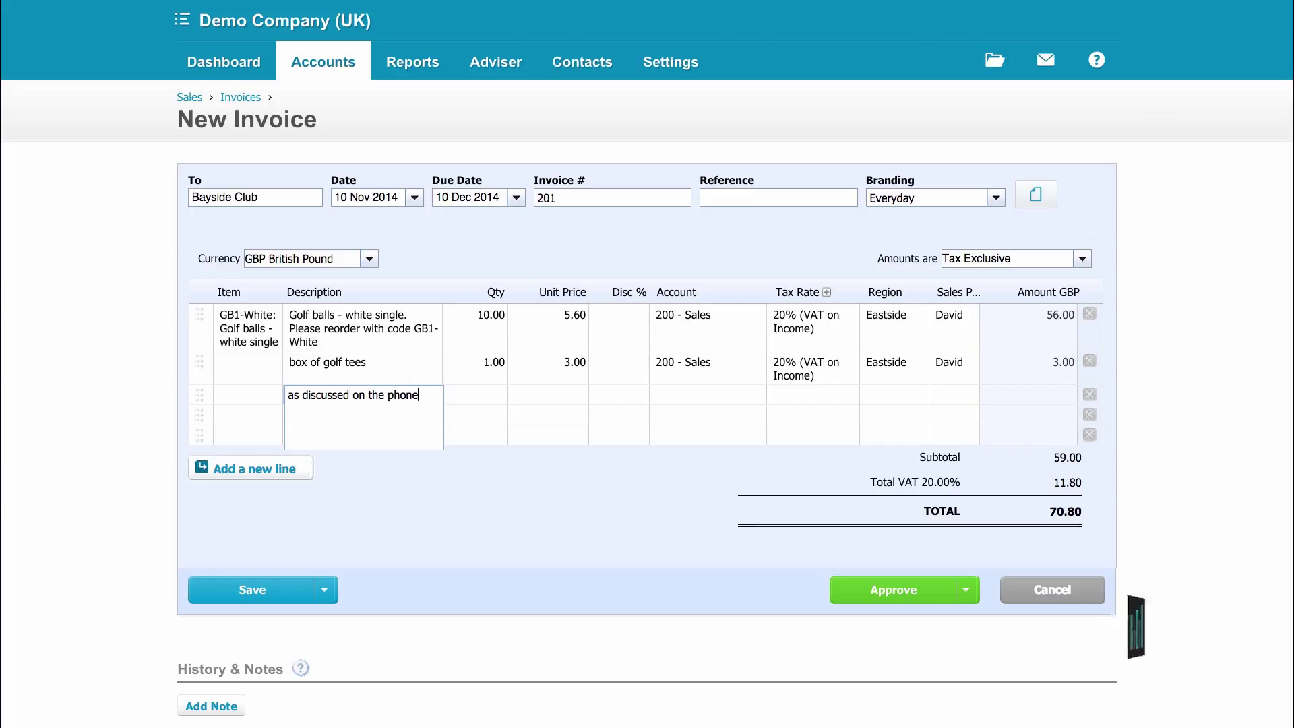
{"action": "key", "text": "Tab"}
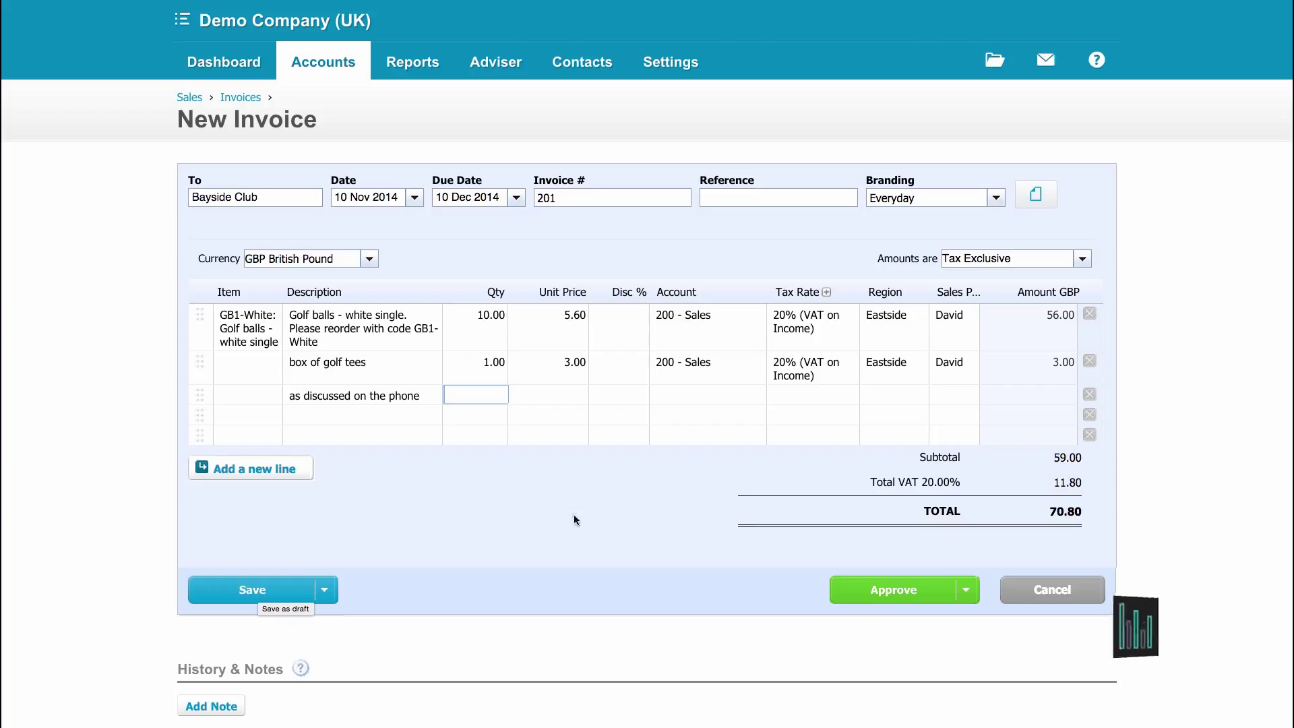
- Approve invoice 201 and bring up the email form addressed to Bayside Club
{"action": "left_click", "coordinate": [874, 597]}
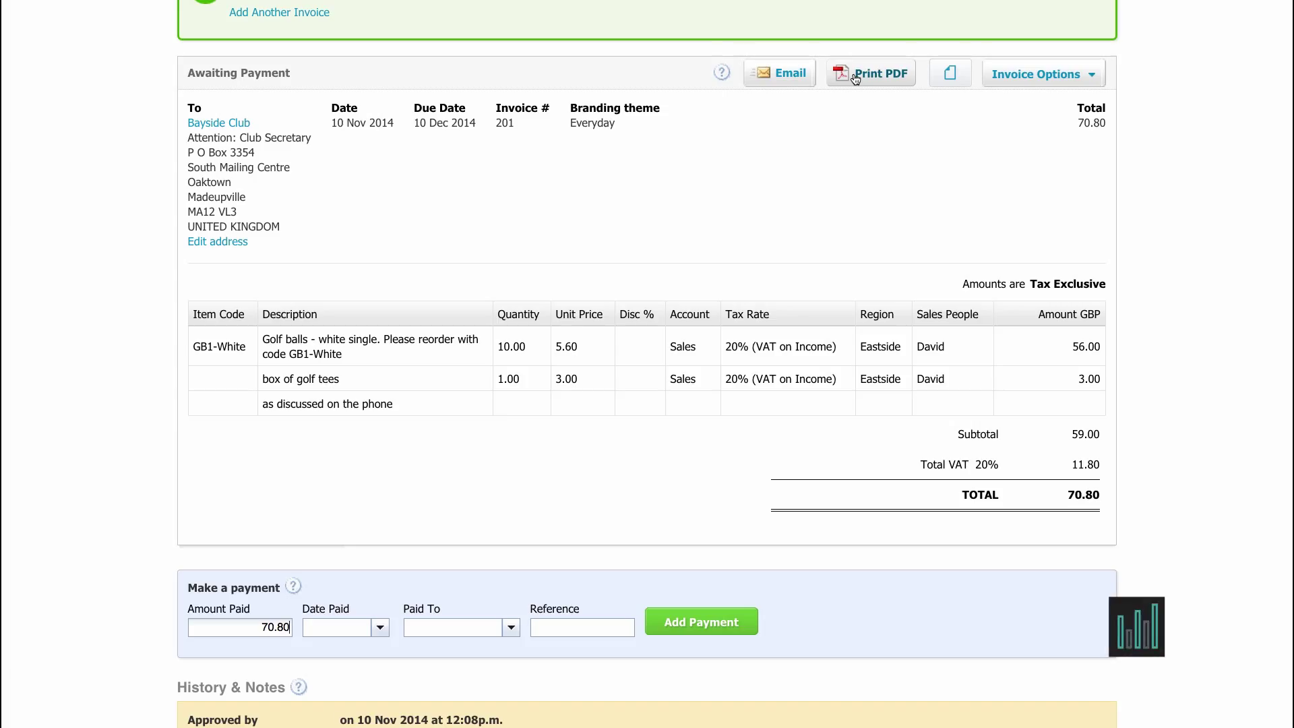
{"action": "left_click", "coordinate": [785, 79]}
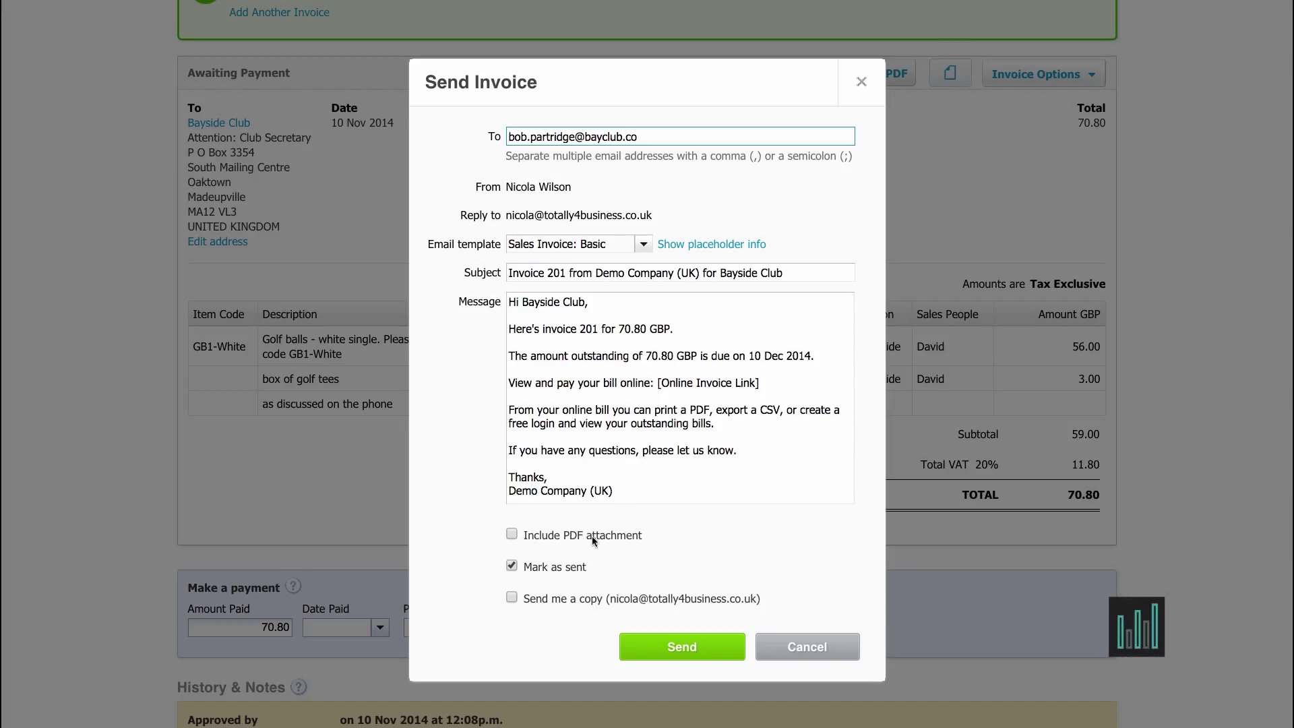
- Tick Include PDF attachment, then close the Send Invoice dialog without sending
{"action": "left_click", "coordinate": [512, 534]}
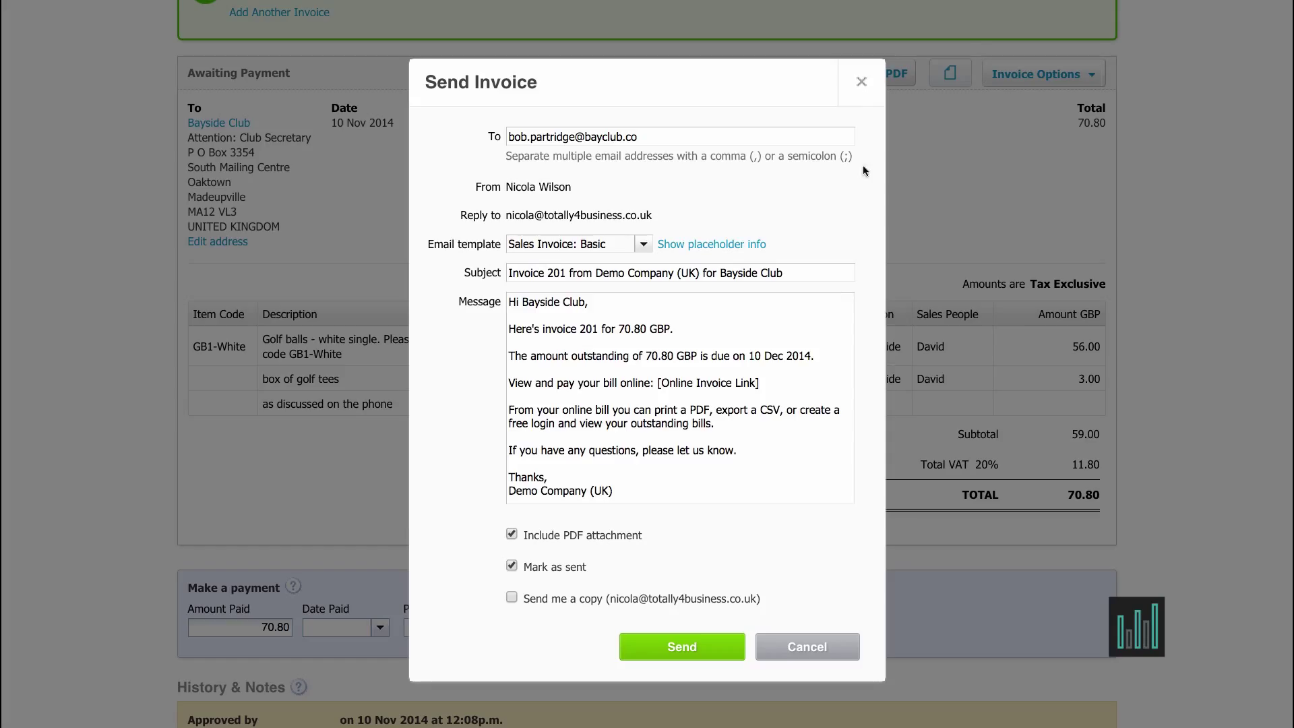
{"action": "left_click", "coordinate": [862, 83]}
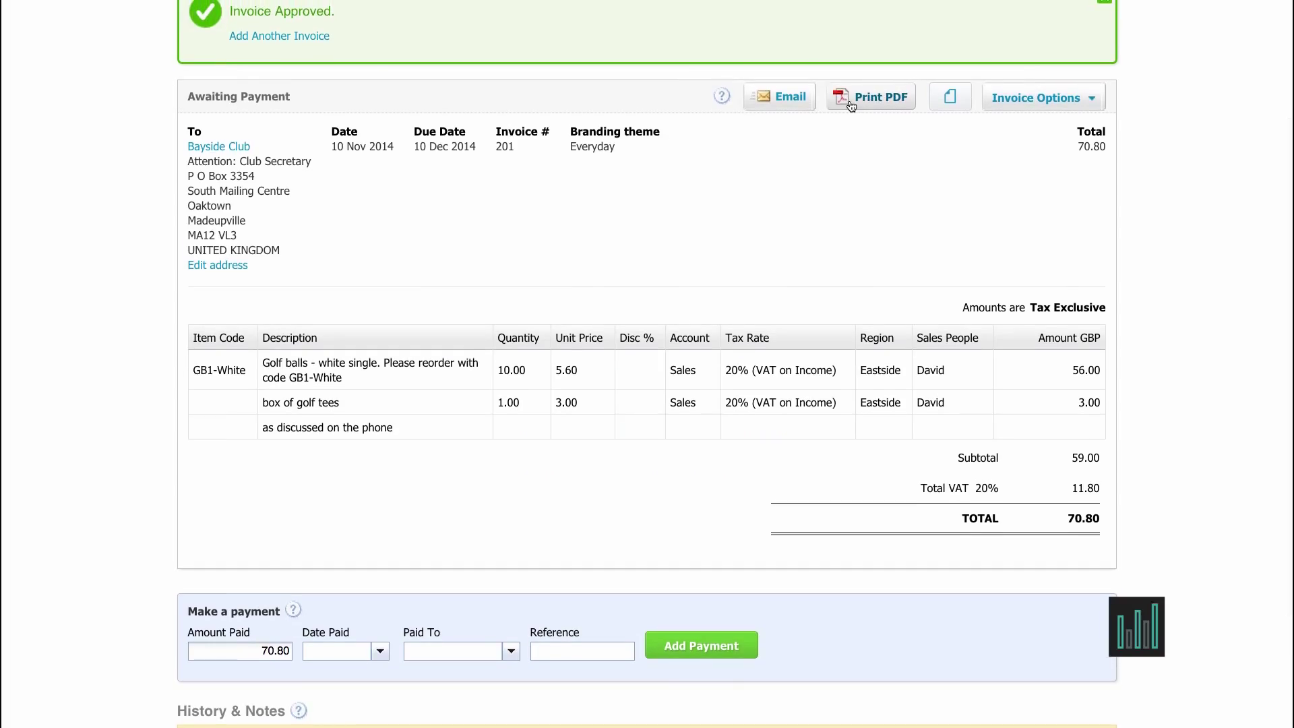
- Open the Invoice Options dropdown at the top right of invoice 201
{"action": "left_click", "coordinate": [1092, 100]}
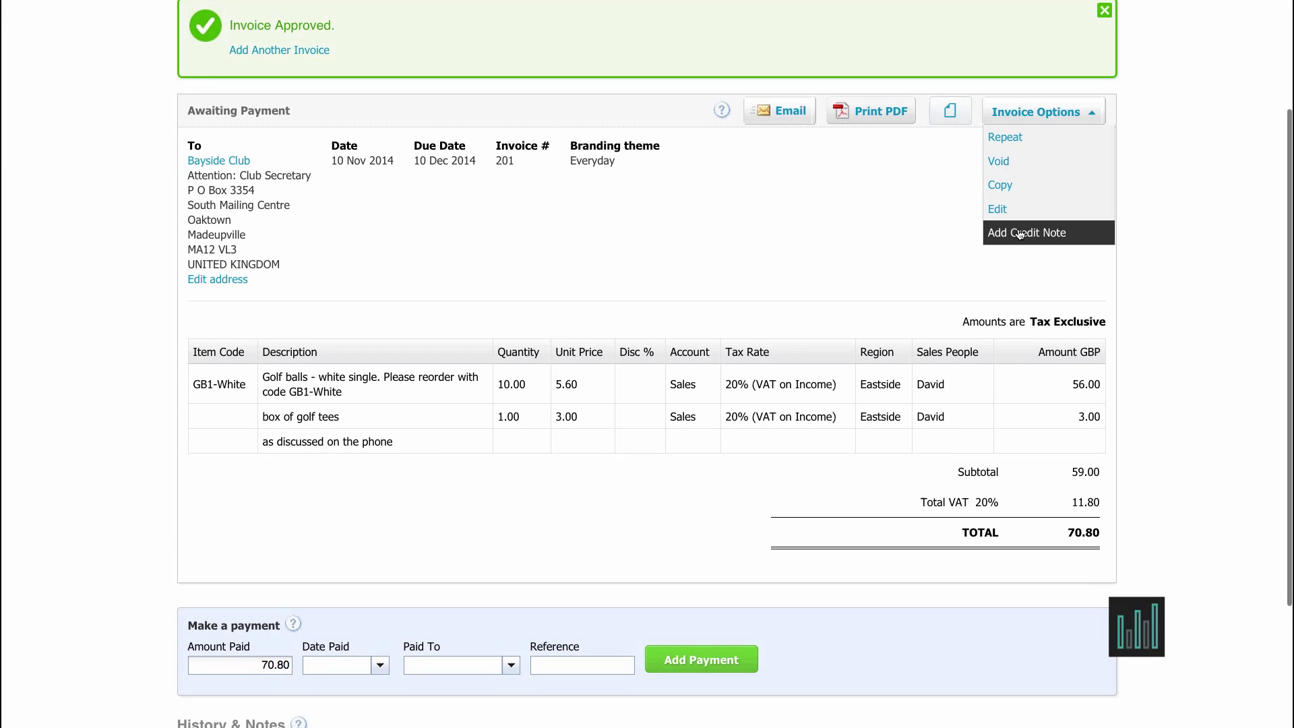
{"action": "scroll", "coordinate": [1019, 234], "scroll_direction": "down", "scroll_amount": 3}
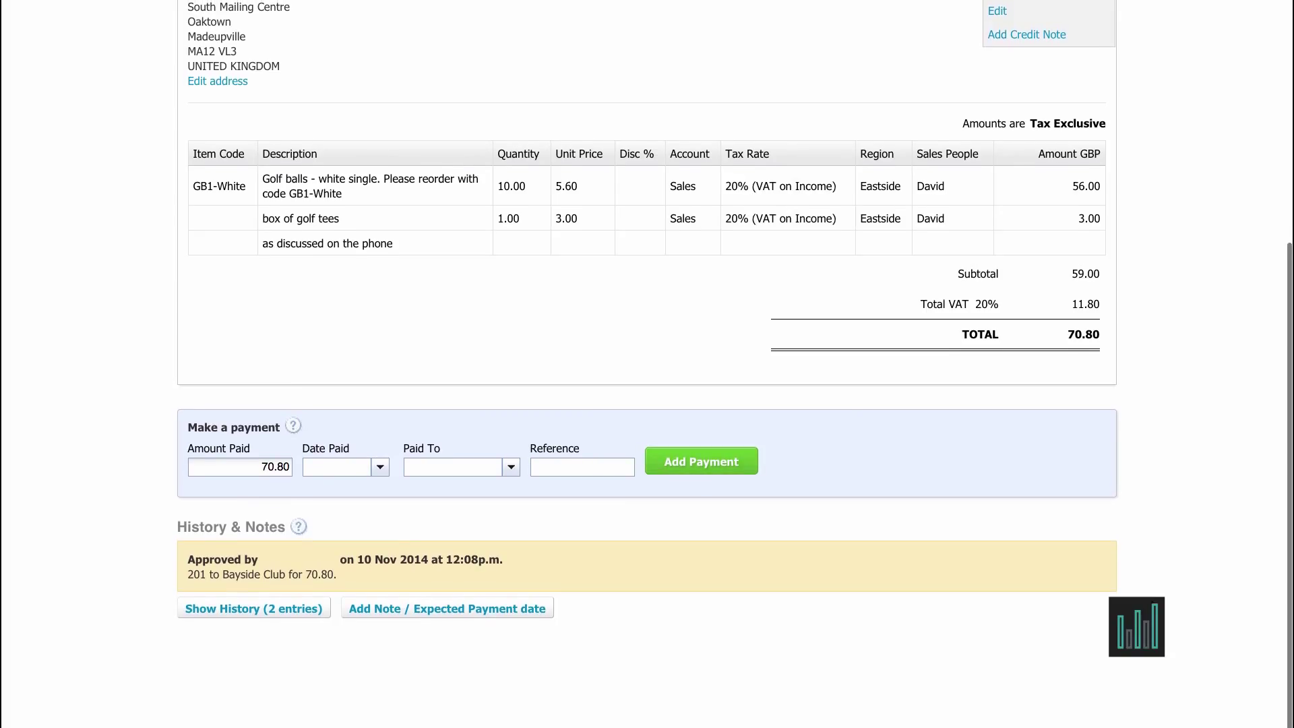
- Reveal invoice 201's Created and Approved history, then start a blank note with expected payment date
{"action": "left_click", "coordinate": [225, 613]}
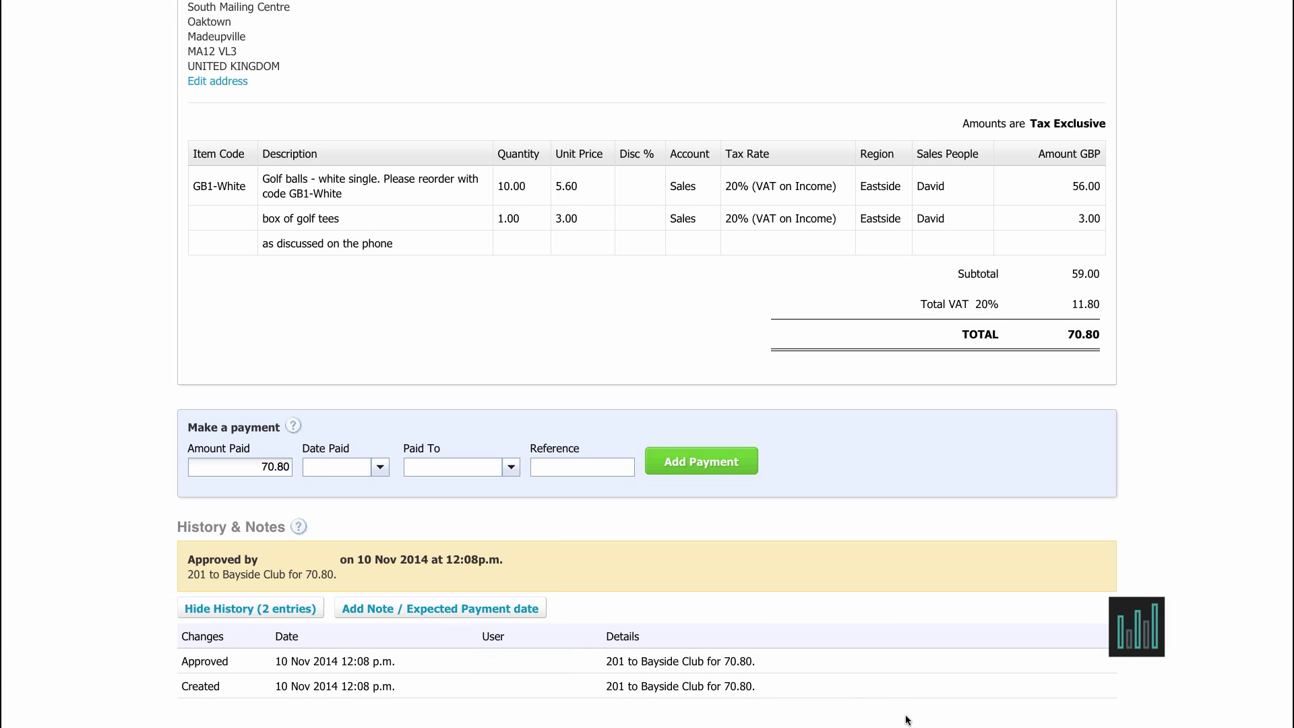
{"action": "scroll", "coordinate": [908, 653], "scroll_direction": "down", "scroll_amount": 2}
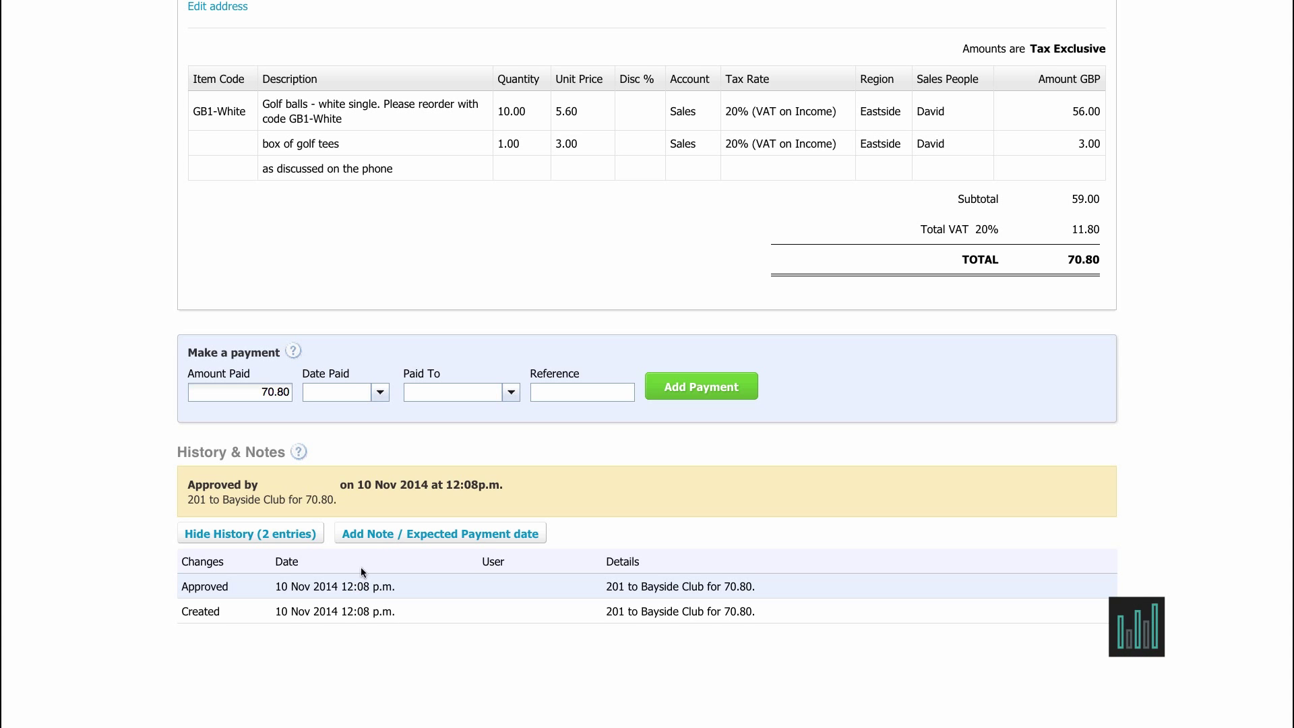
{"action": "left_click", "coordinate": [385, 534]}
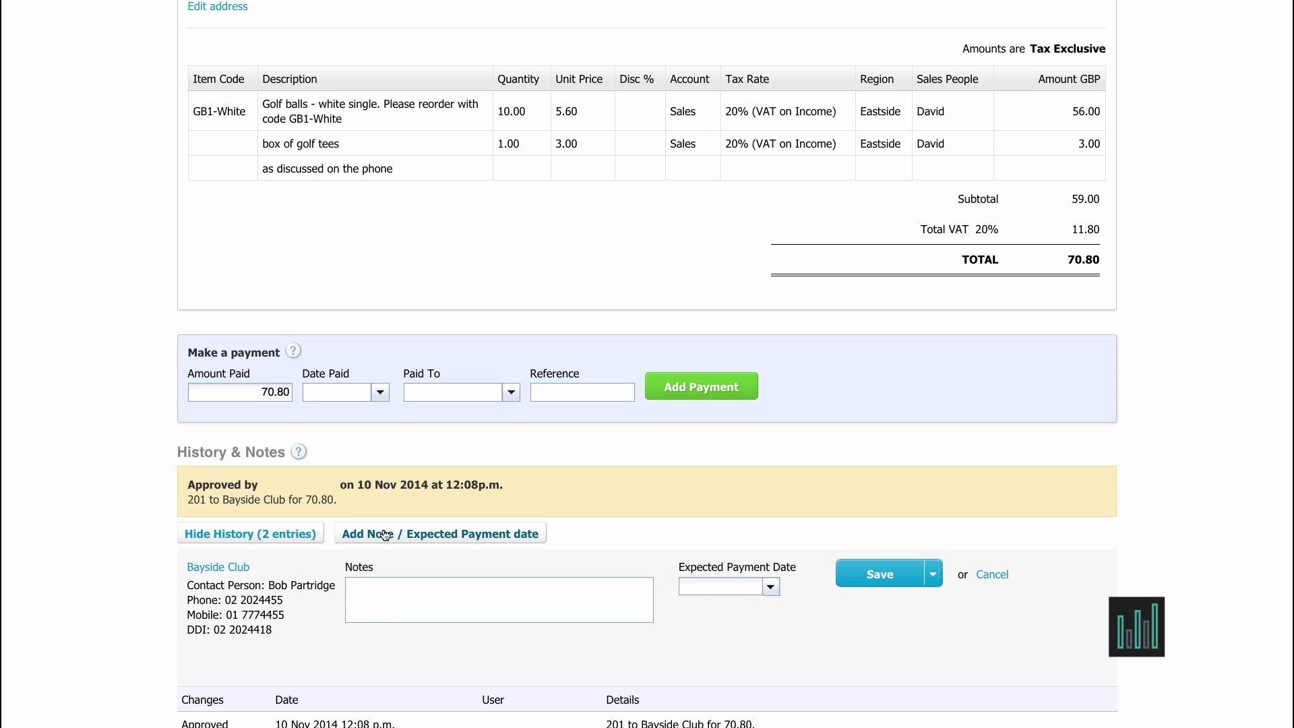
{"action": "scroll", "coordinate": [385, 535], "scroll_direction": "down", "scroll_amount": 1}
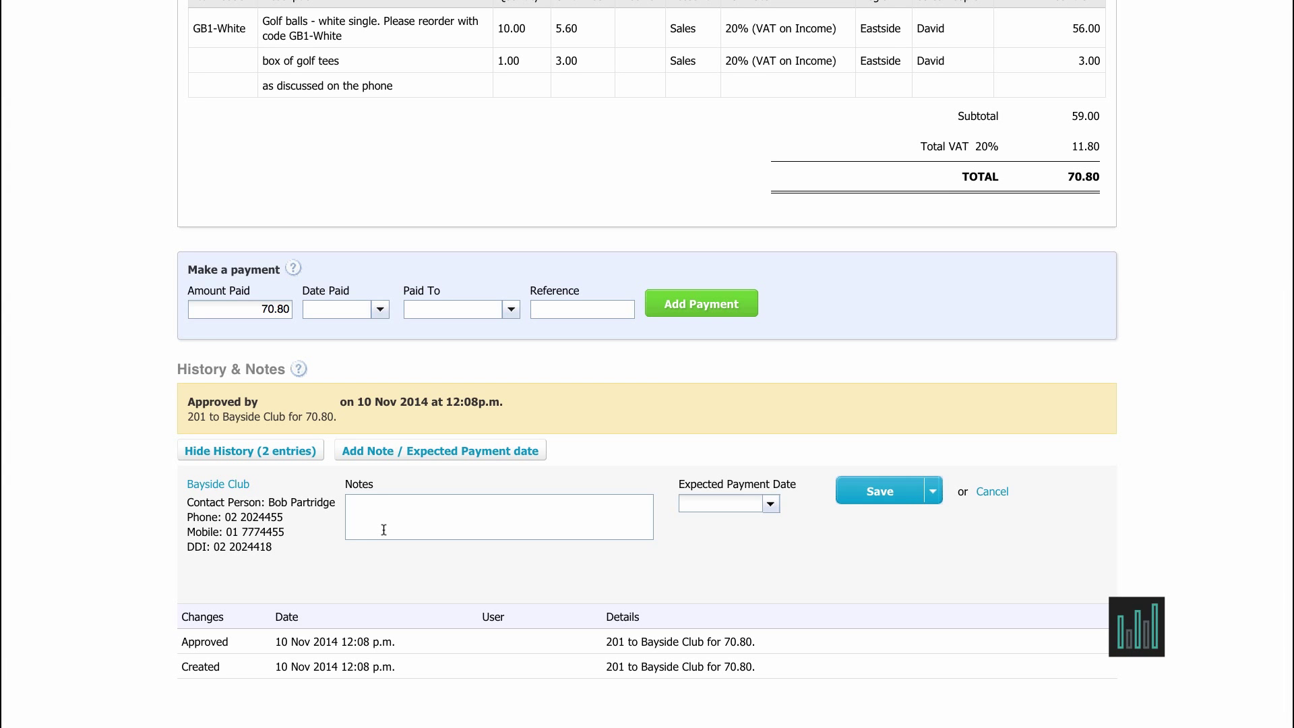